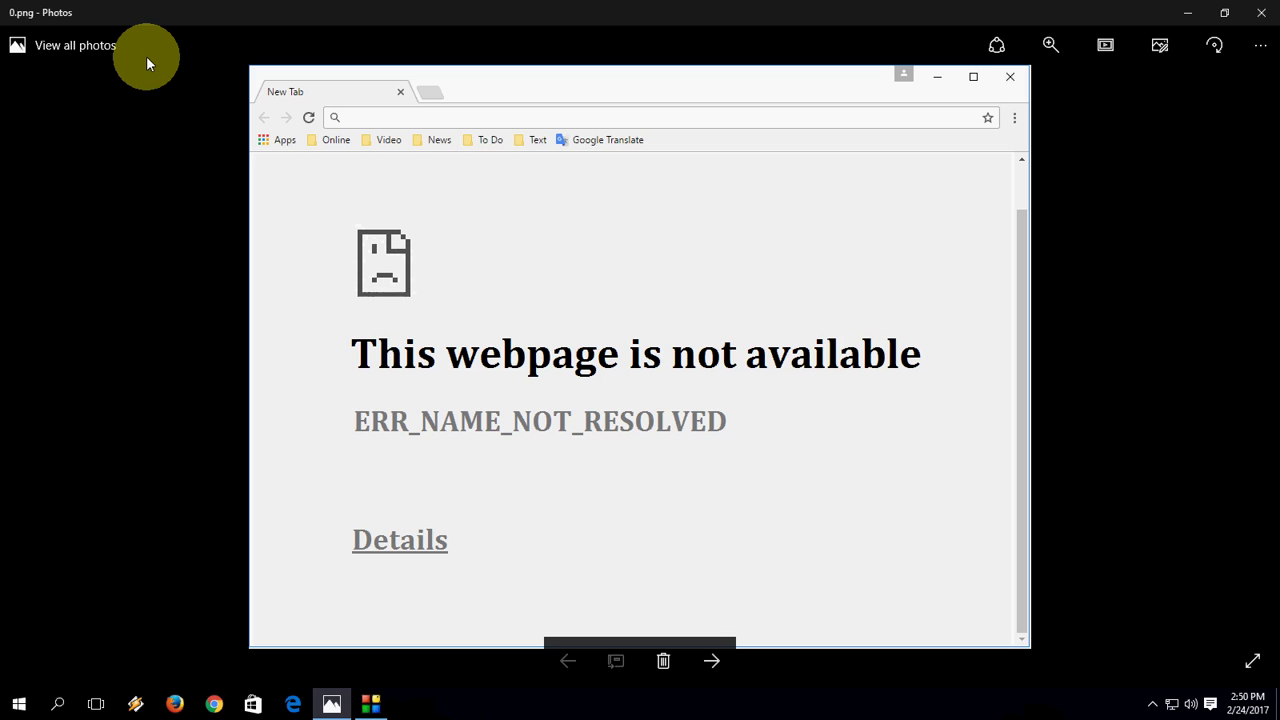
Minimize Photos and enter ncpa.cpl in the Win+R Run box
left_click(1185, 12)
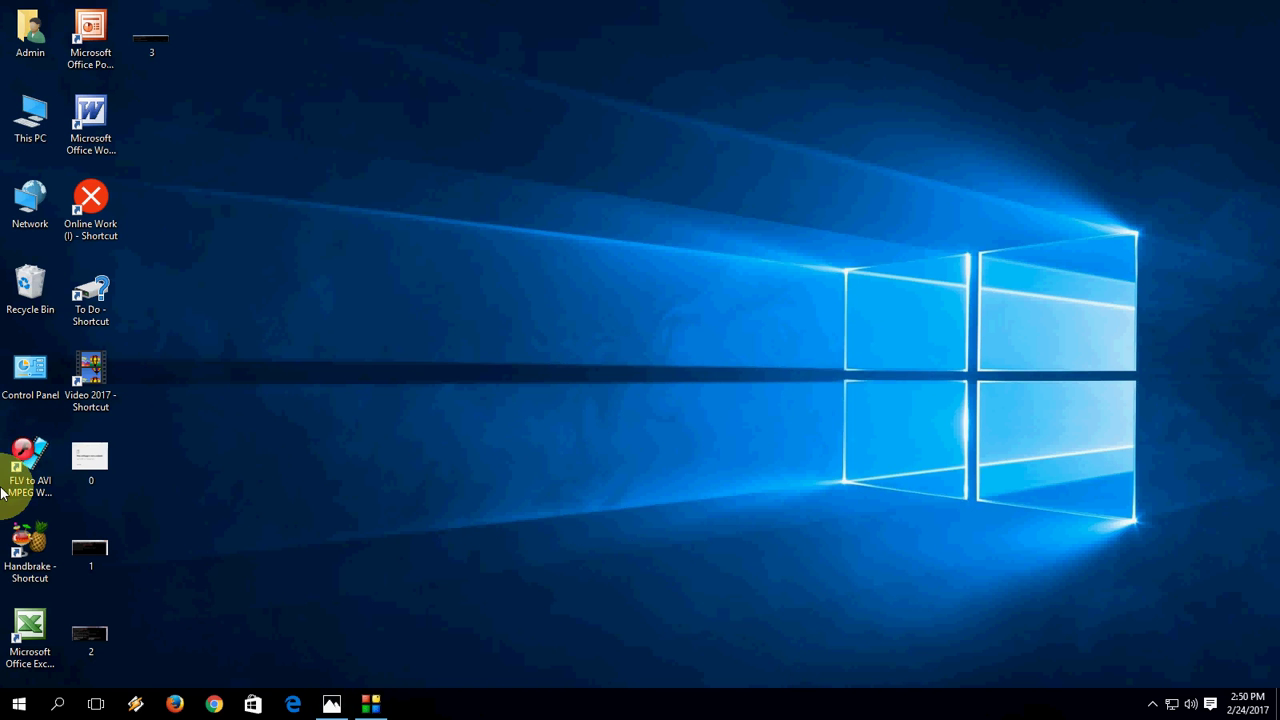
key("super+r")
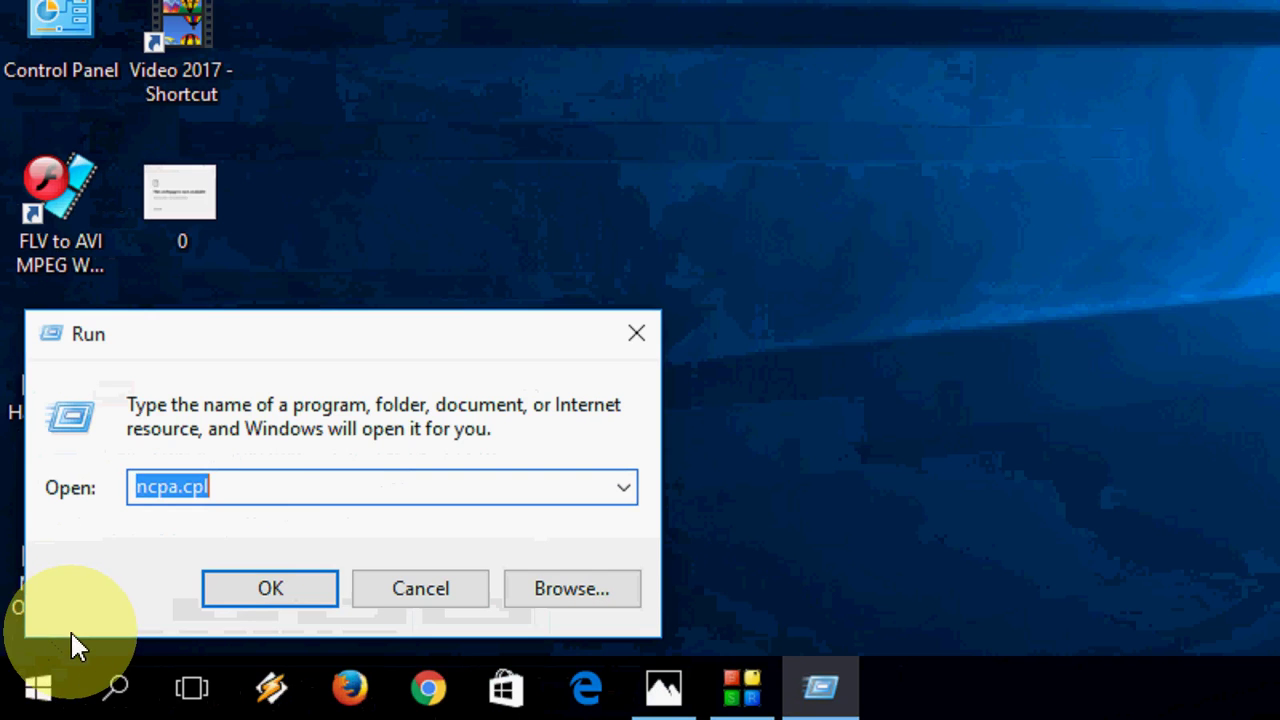
left_click(271, 480)
left_click_drag(294, 477, 91, 468)
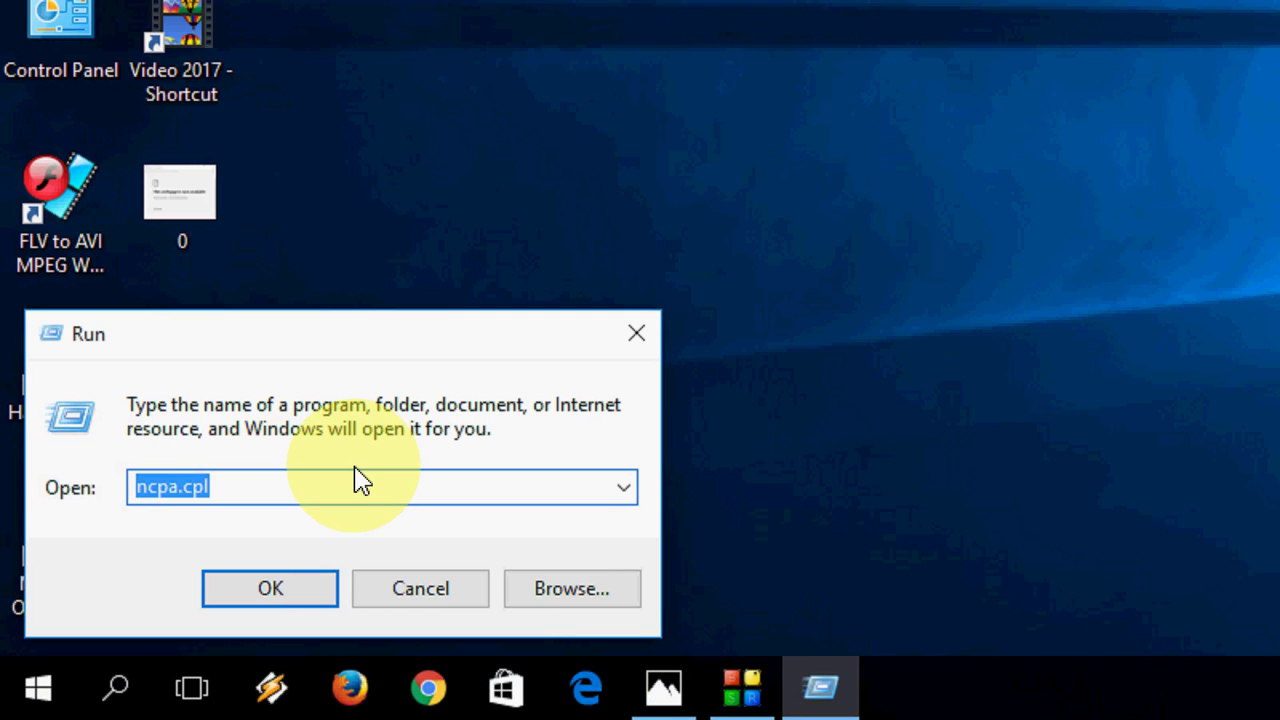
type("ncpa")
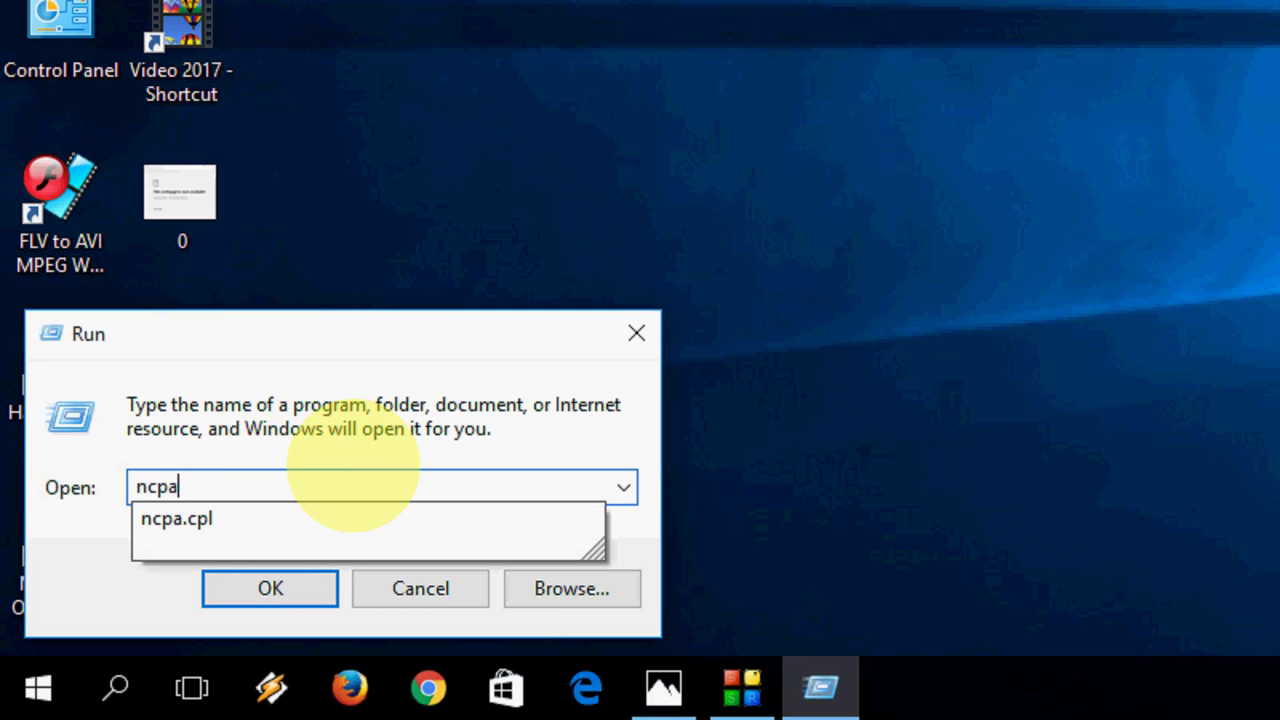
type(".cp")
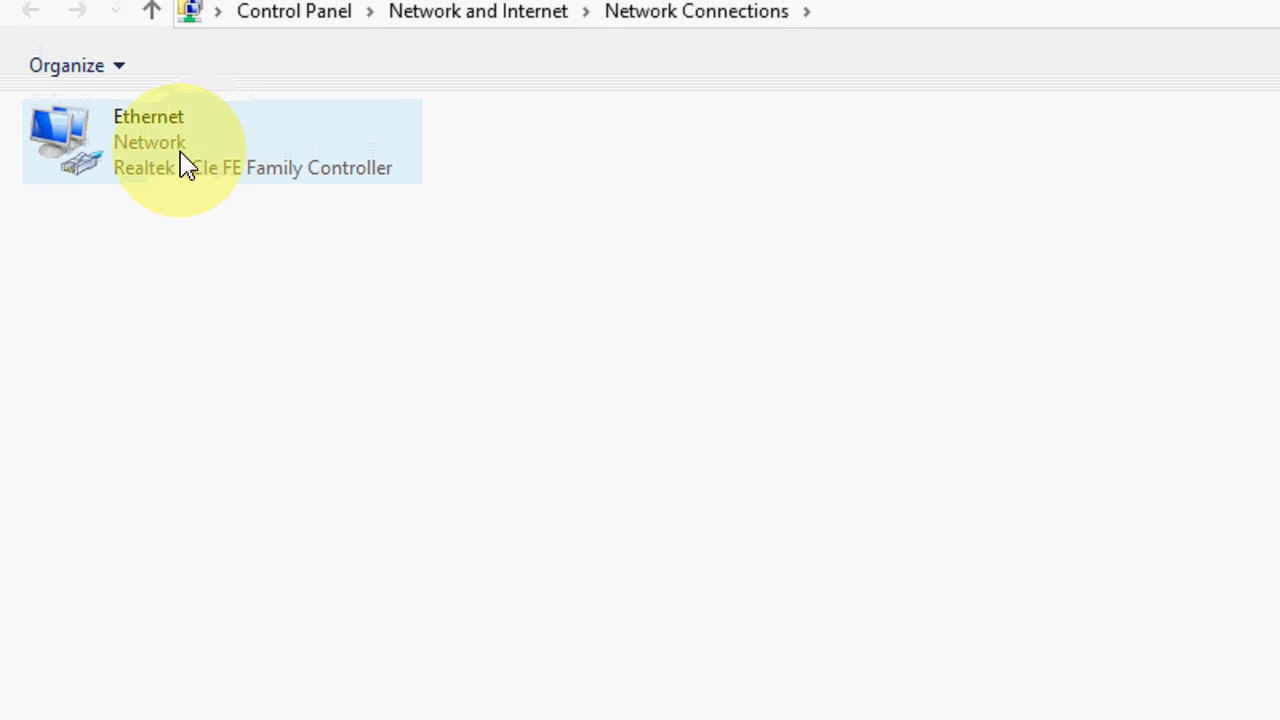
Open Ethernet's Properties and then its Internet Protocol Version 4 (TCP/IPv4) settings
right_click(150, 150)
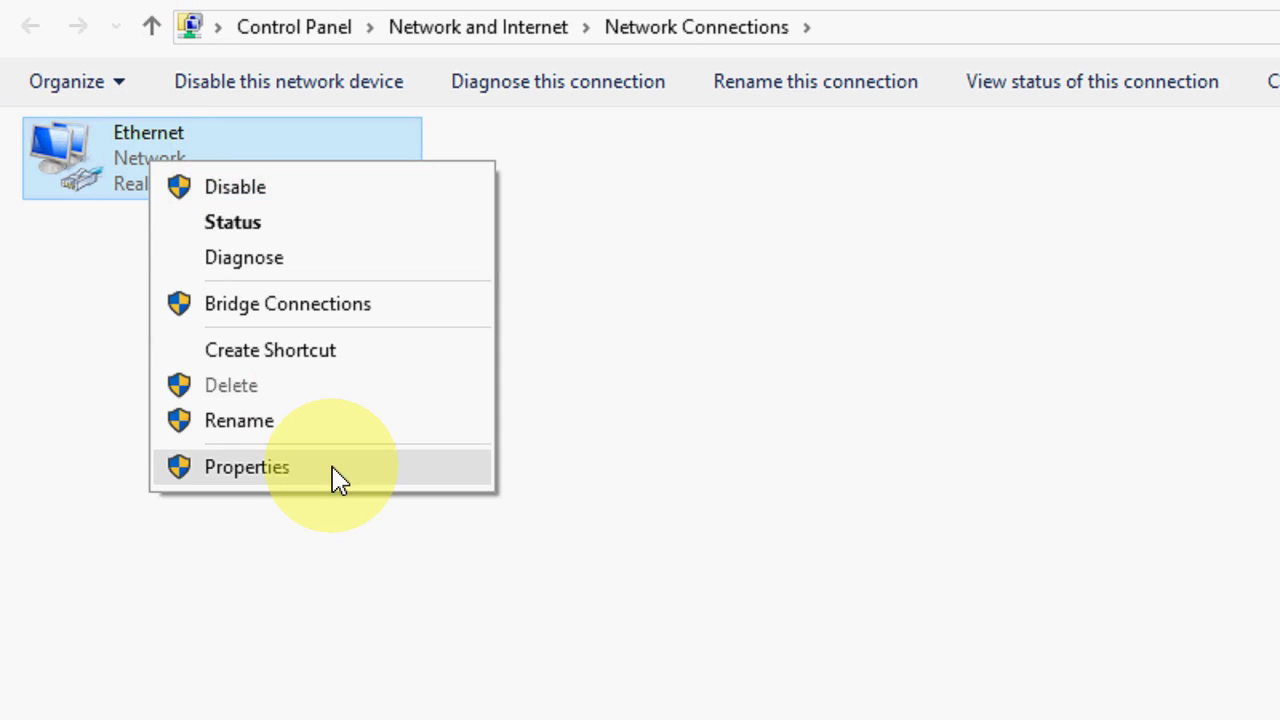
left_click(338, 476)
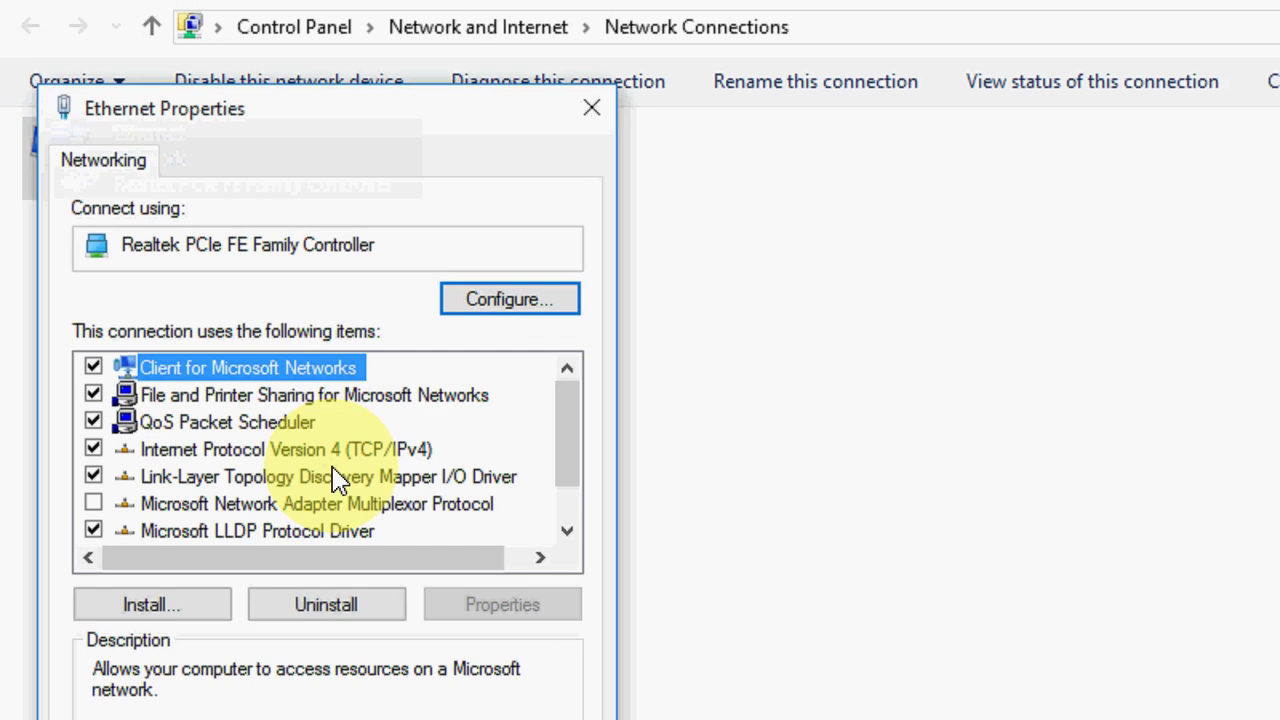
left_click(406, 459)
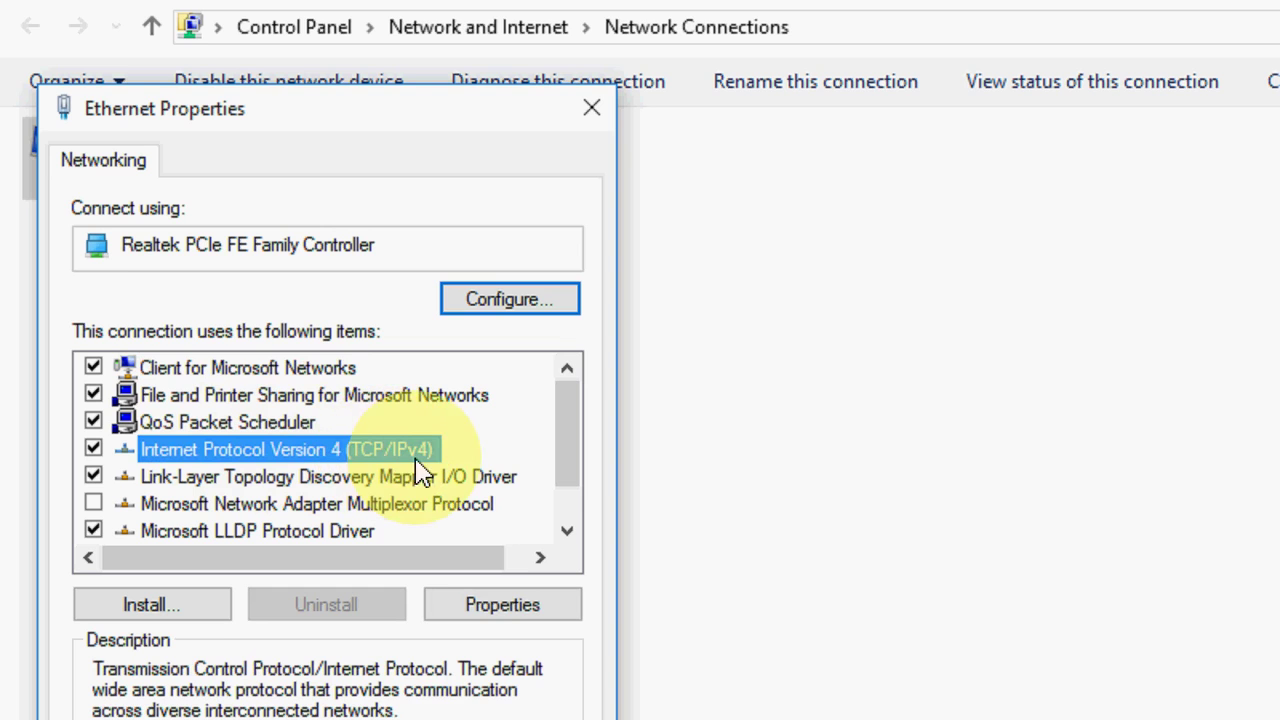
left_click(471, 605)
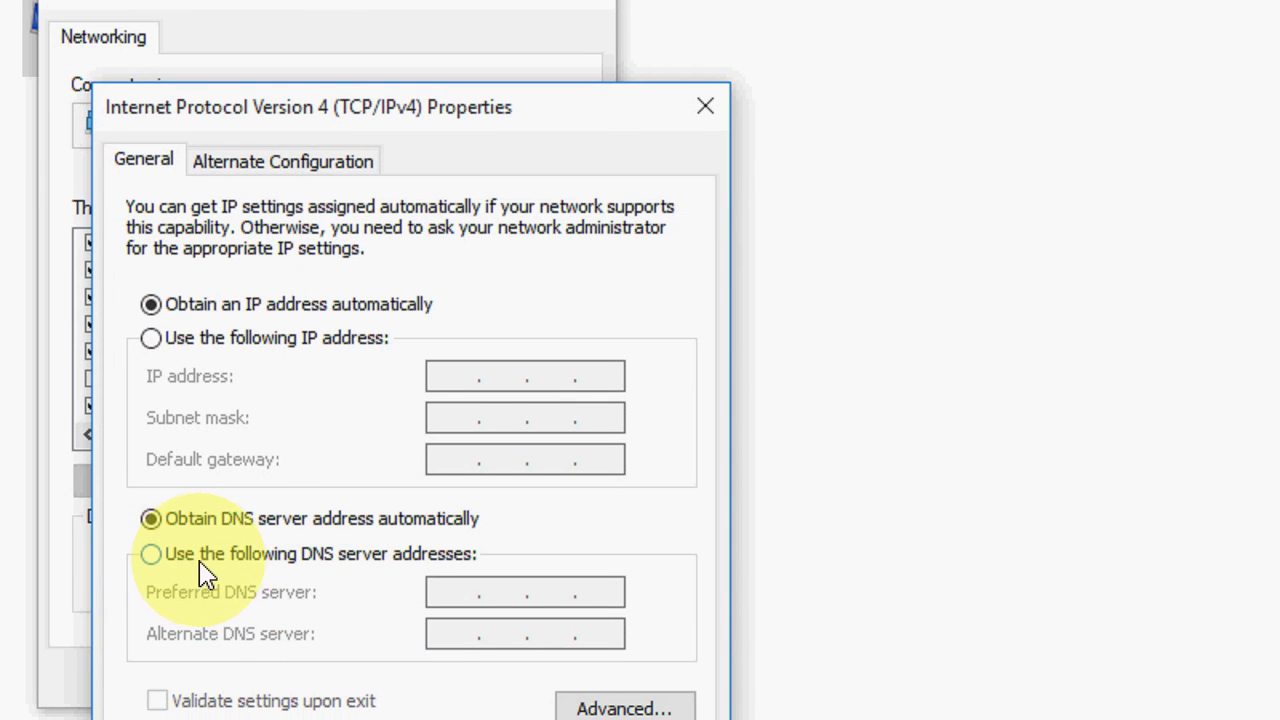
Set preferred DNS 8.8.8.8 and alternate 8.8.4.4, then close both property dialogs
left_click(212, 558)
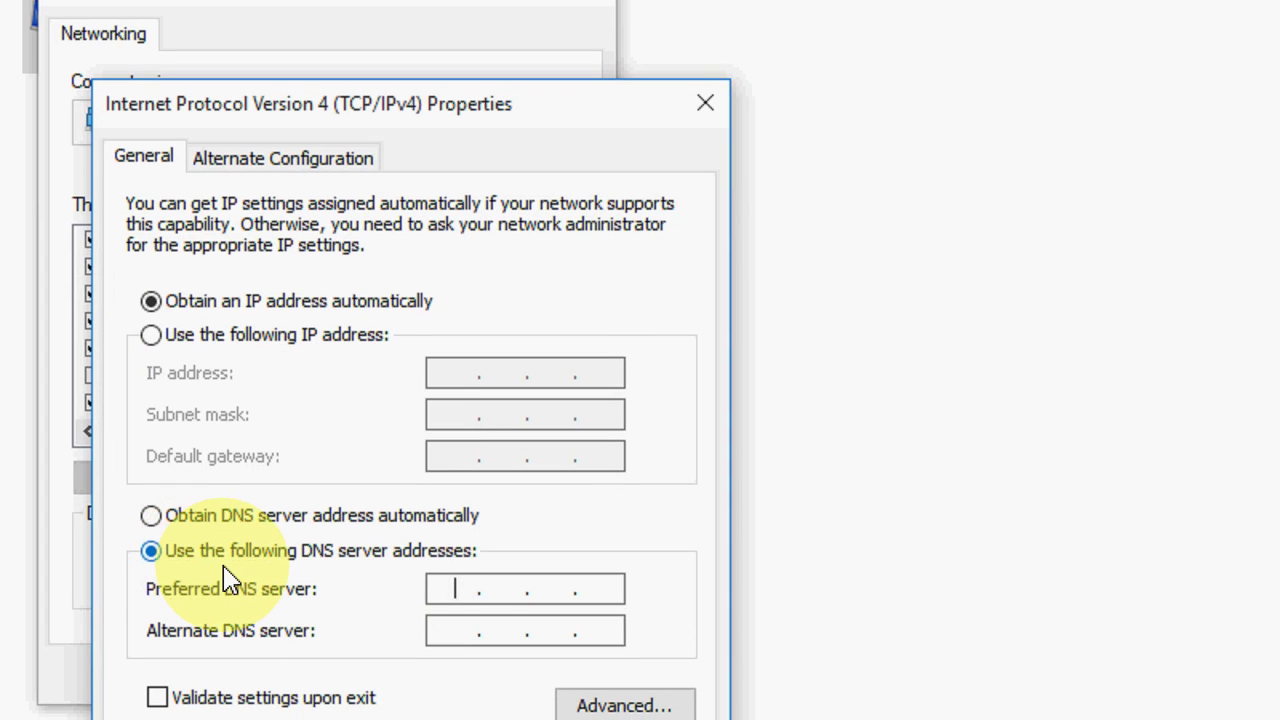
type("8.8.")
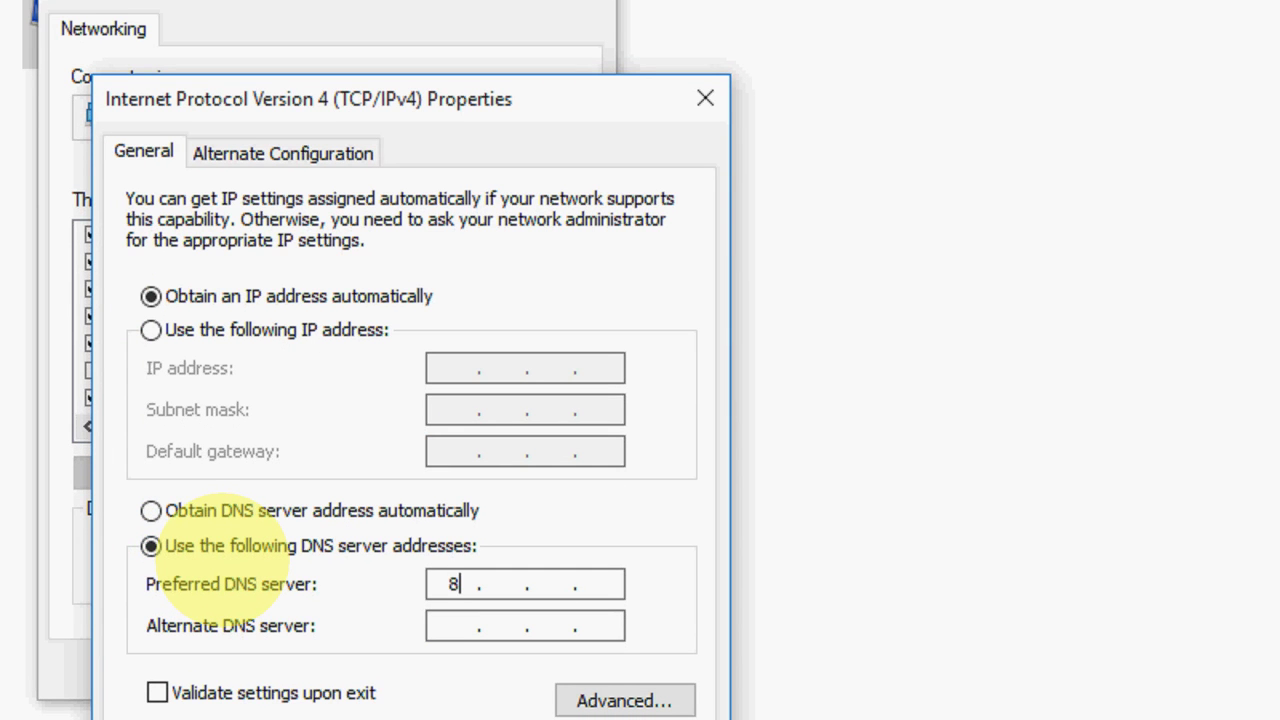
type("8.8")
type("8.8.")
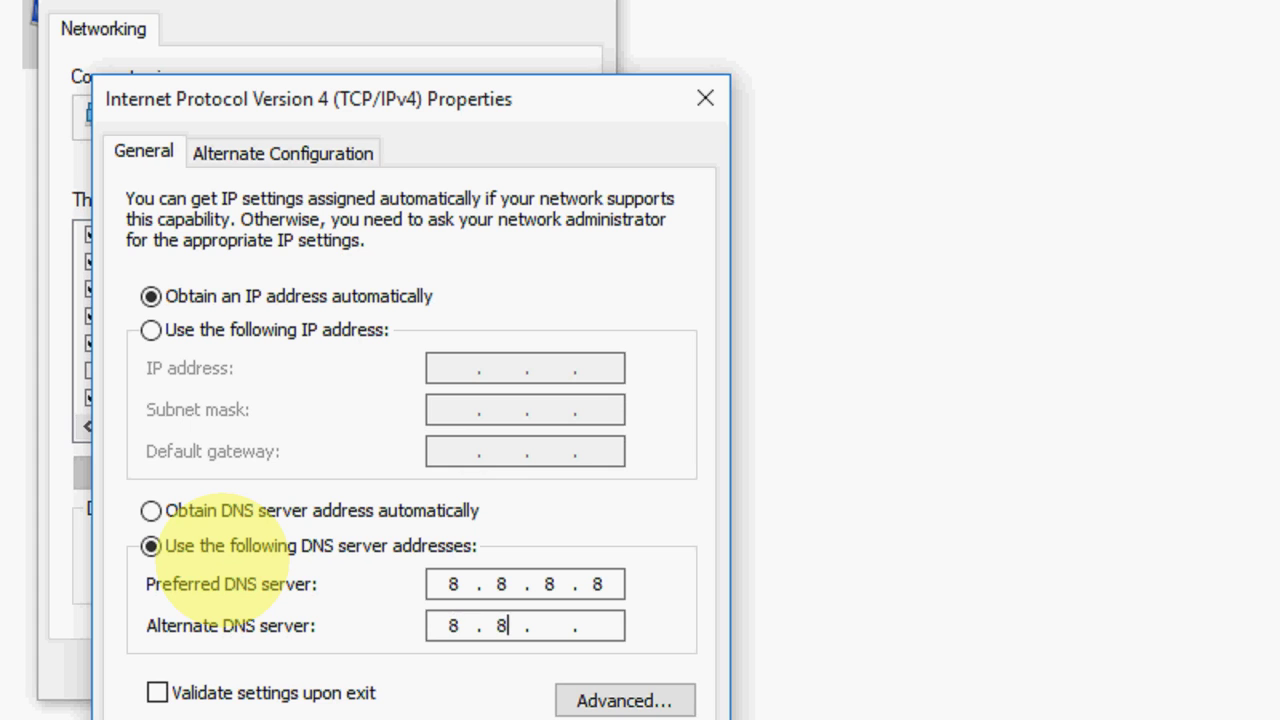
type("4.4")
left_click(809, 266)
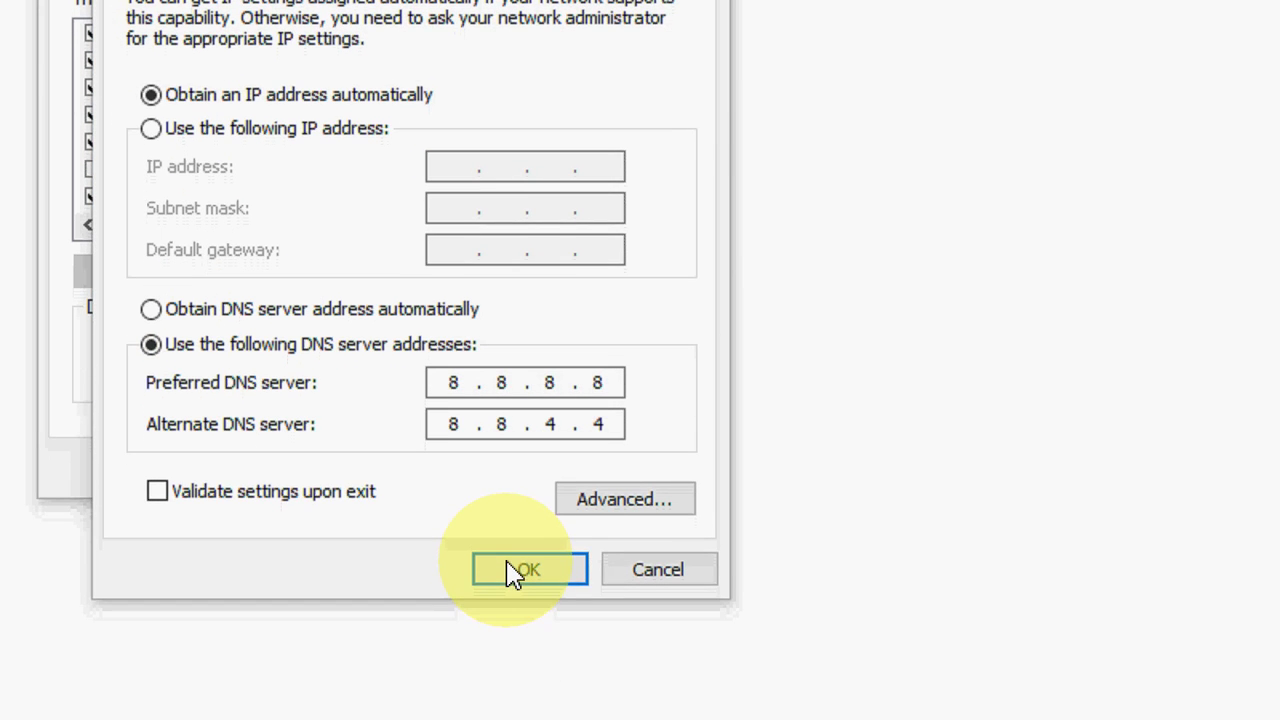
left_click(592, 572)
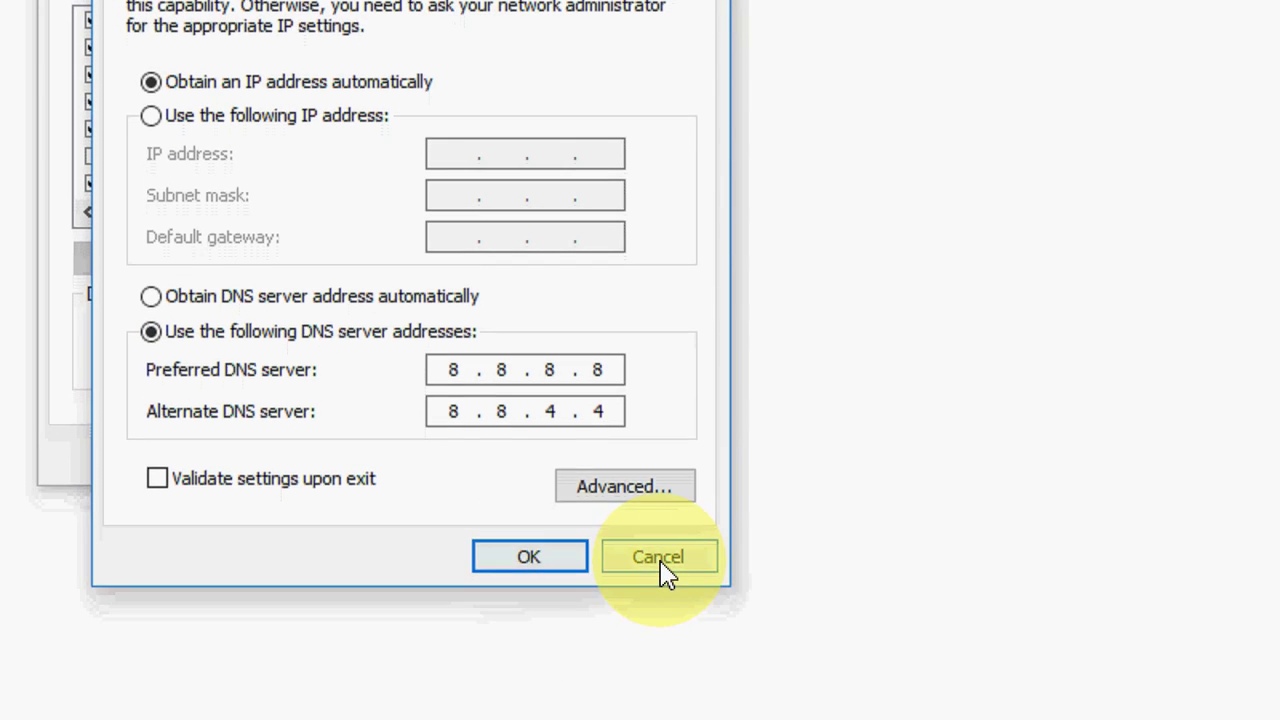
left_click(1019, 318)
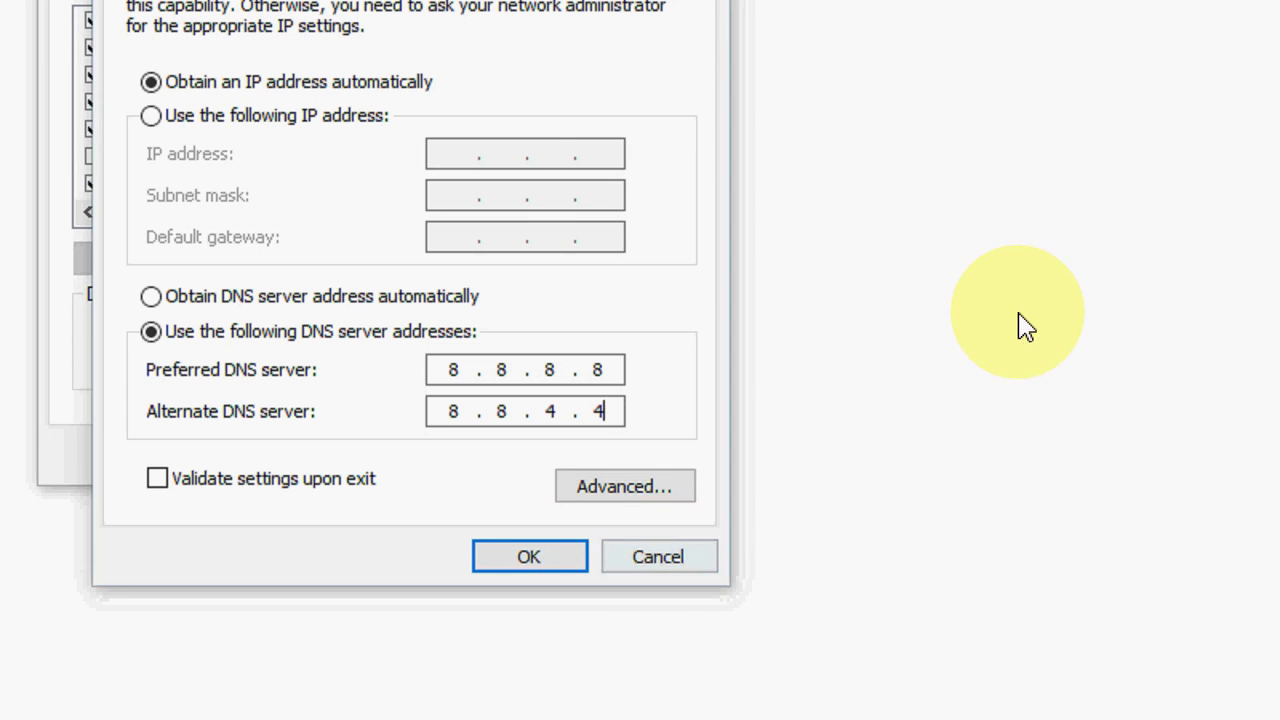
left_click(560, 568)
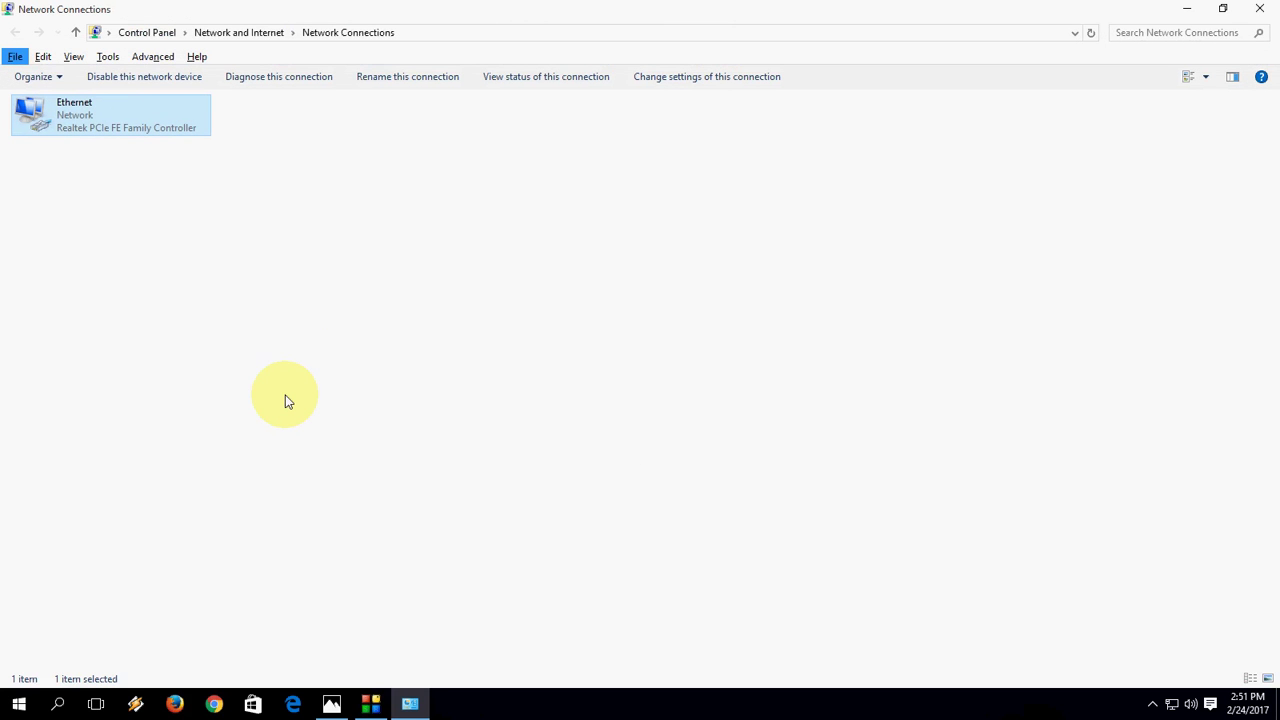
Close Network Connections, refresh the desktop, and bring up the Win+X system tools menu
left_click(1262, 8)
left_click(1262, 8)
right_click(625, 96)
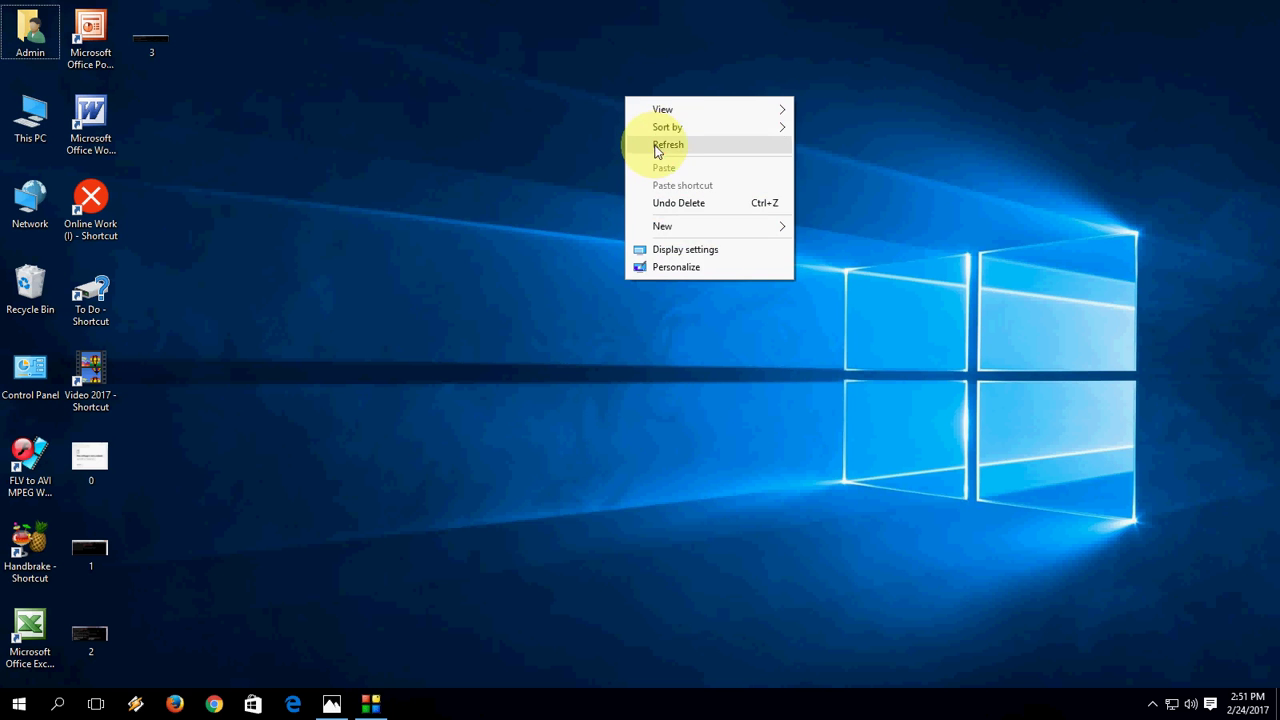
left_click(654, 142)
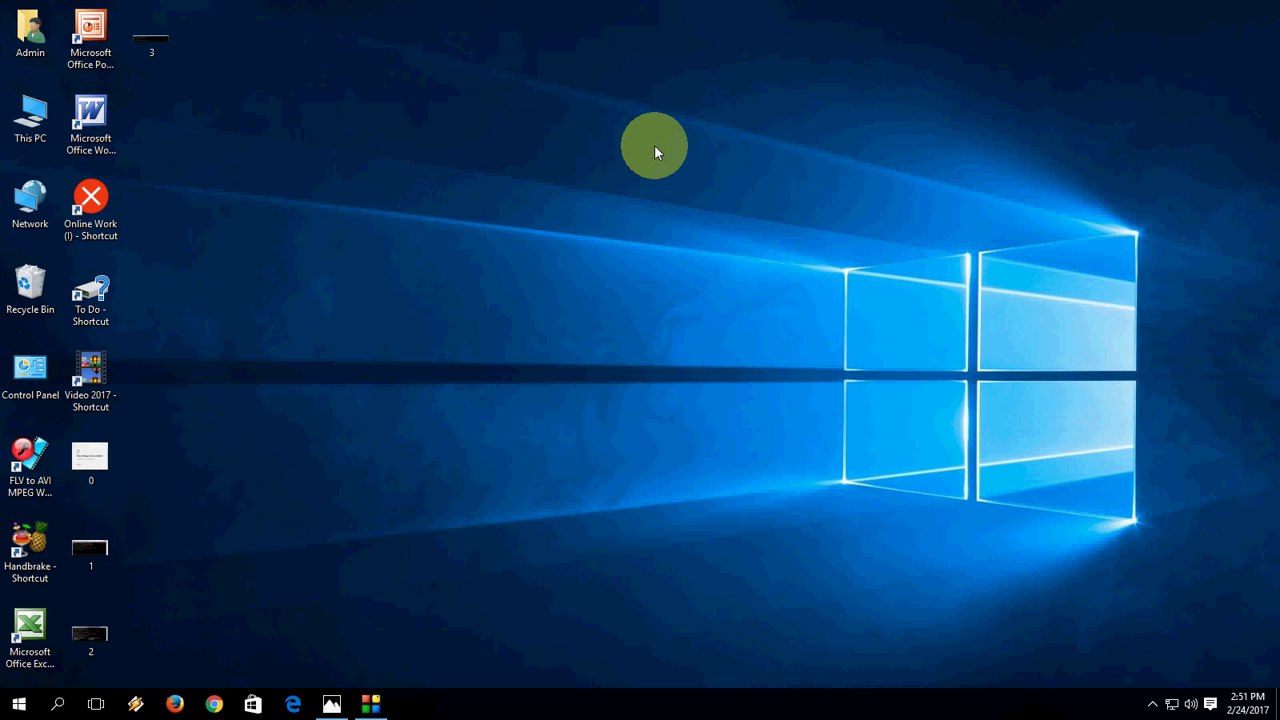
right_click(20, 704)
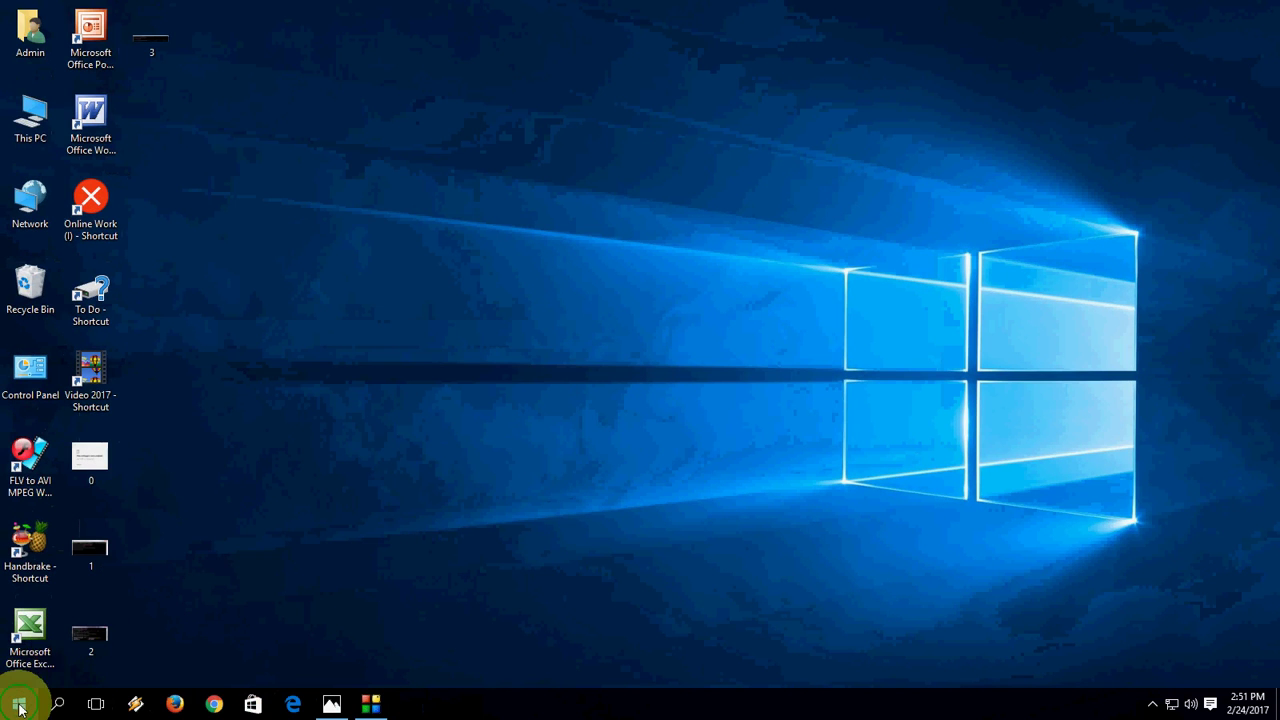
right_click(18, 700)
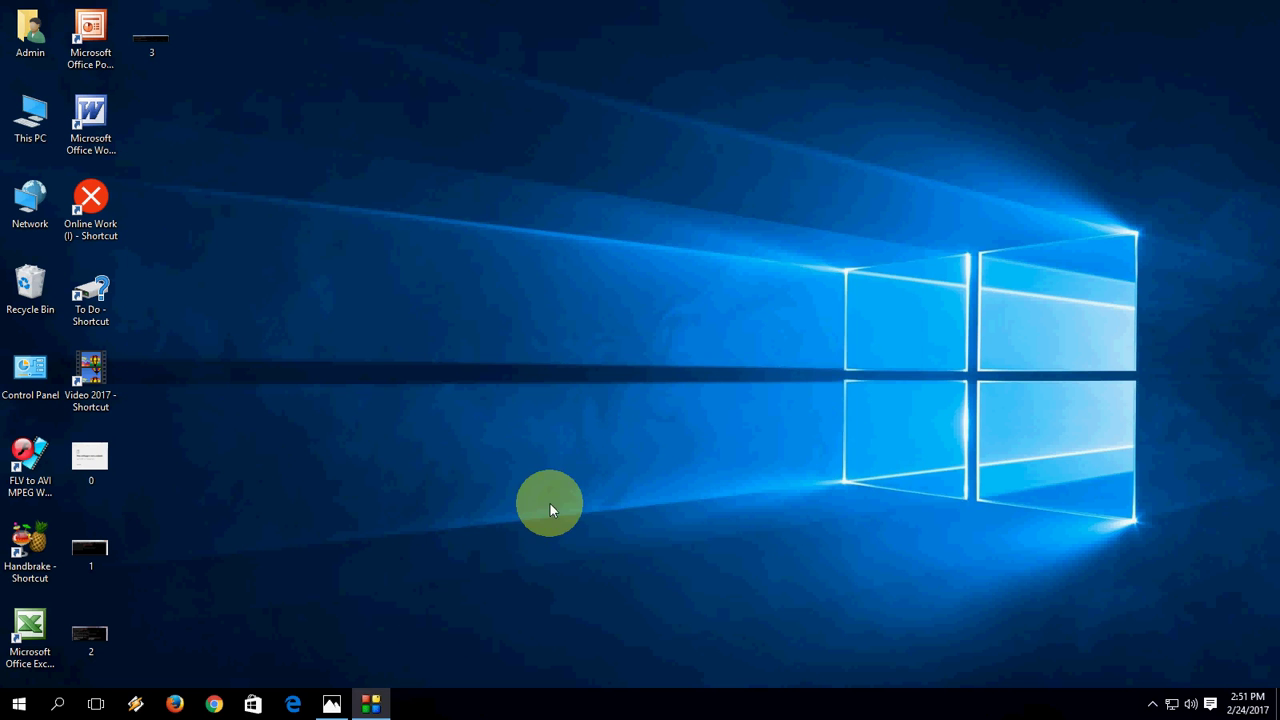
View the ipconfig /flushdns, /renew and /registerdns screenshots in Photos, then close it
left_click(331, 704)
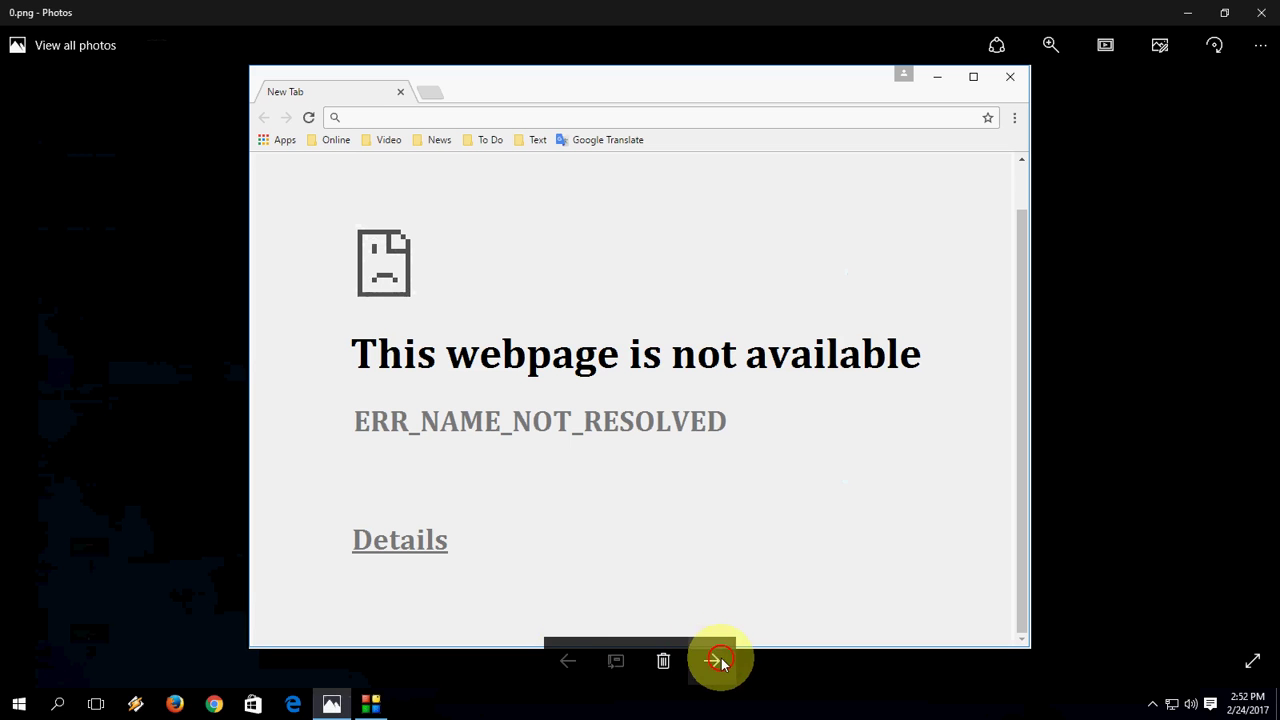
left_click(719, 661)
double_click(925, 290)
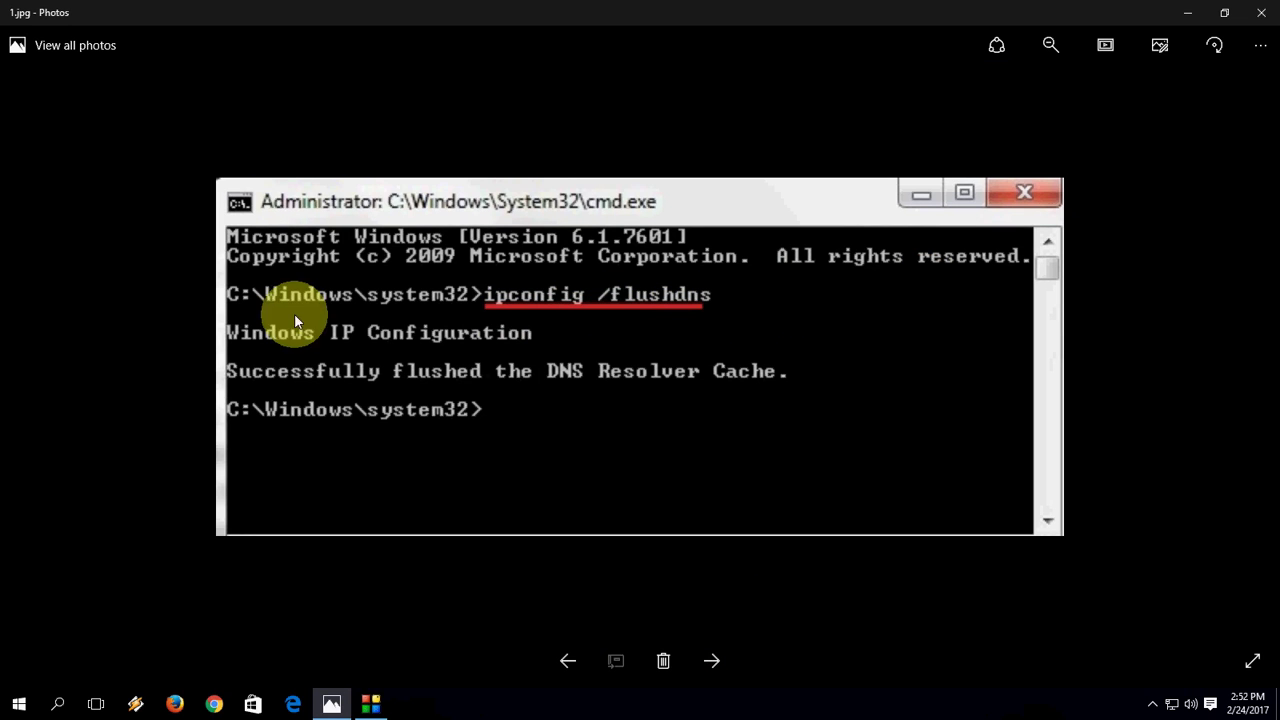
left_click(719, 663)
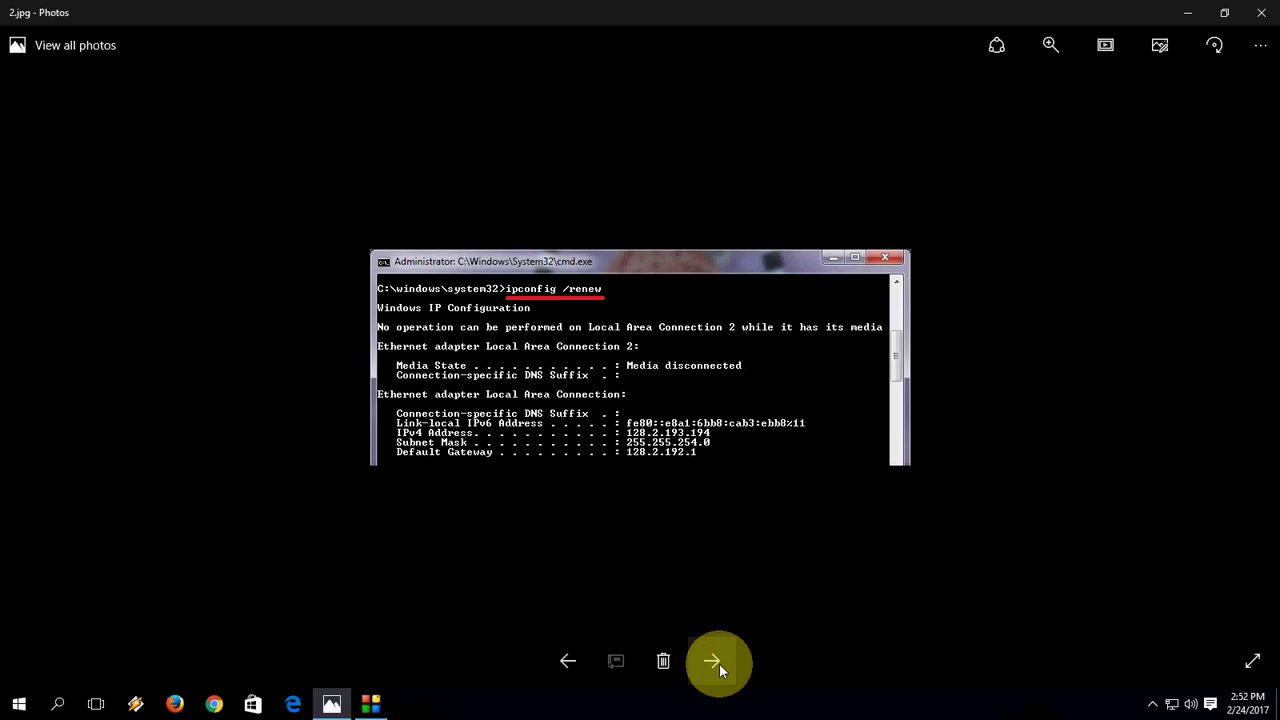
scroll(586, 309, "up", 2)
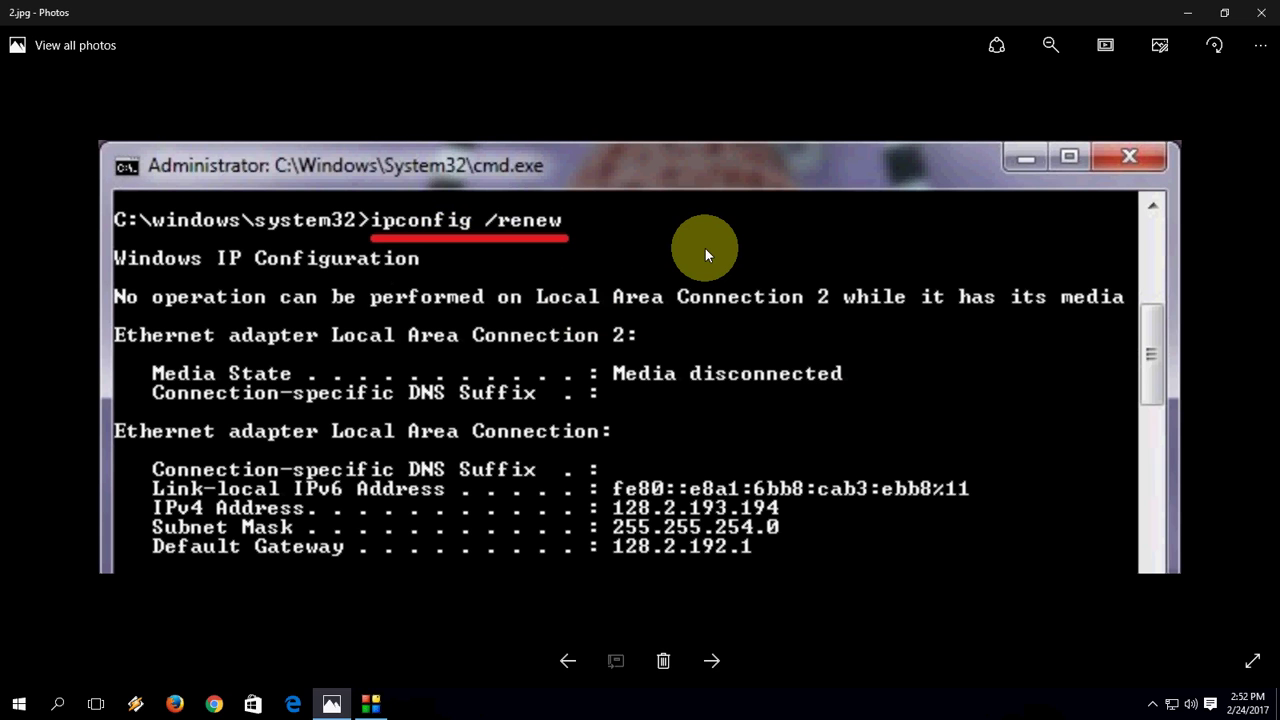
left_click(707, 658)
scroll(643, 428, "up", 2)
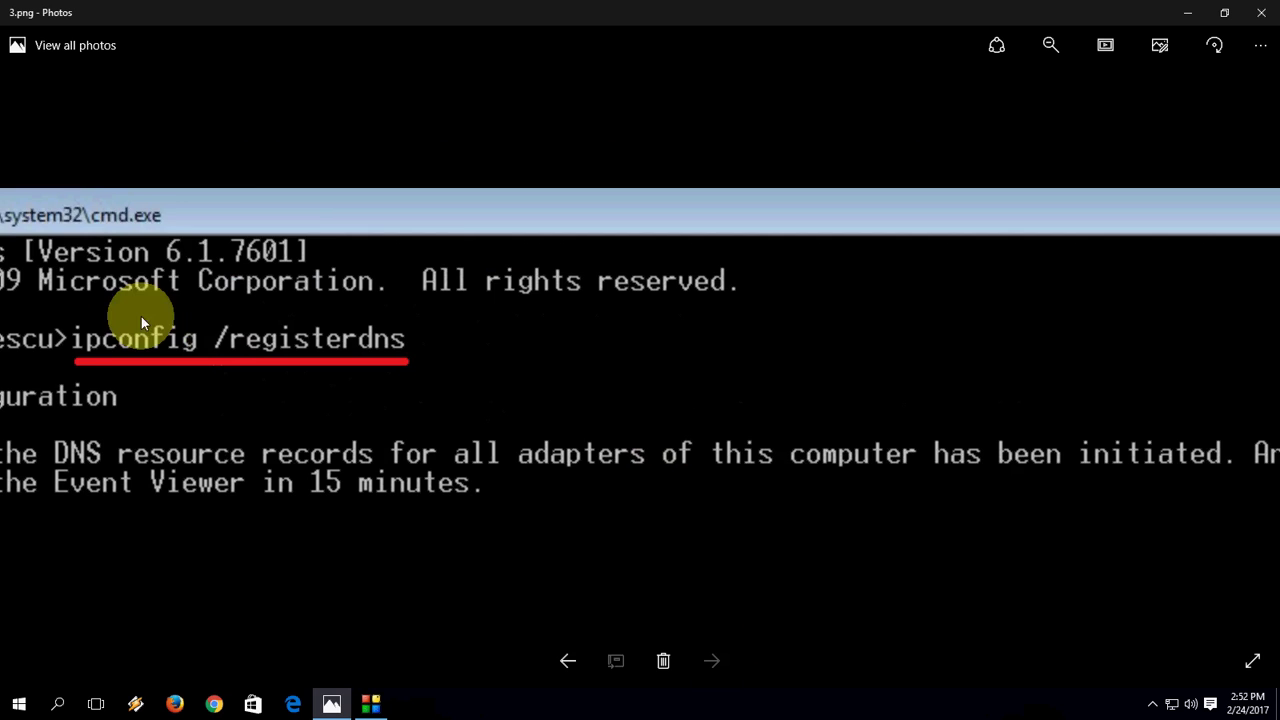
left_click_drag(142, 323, 305, 324)
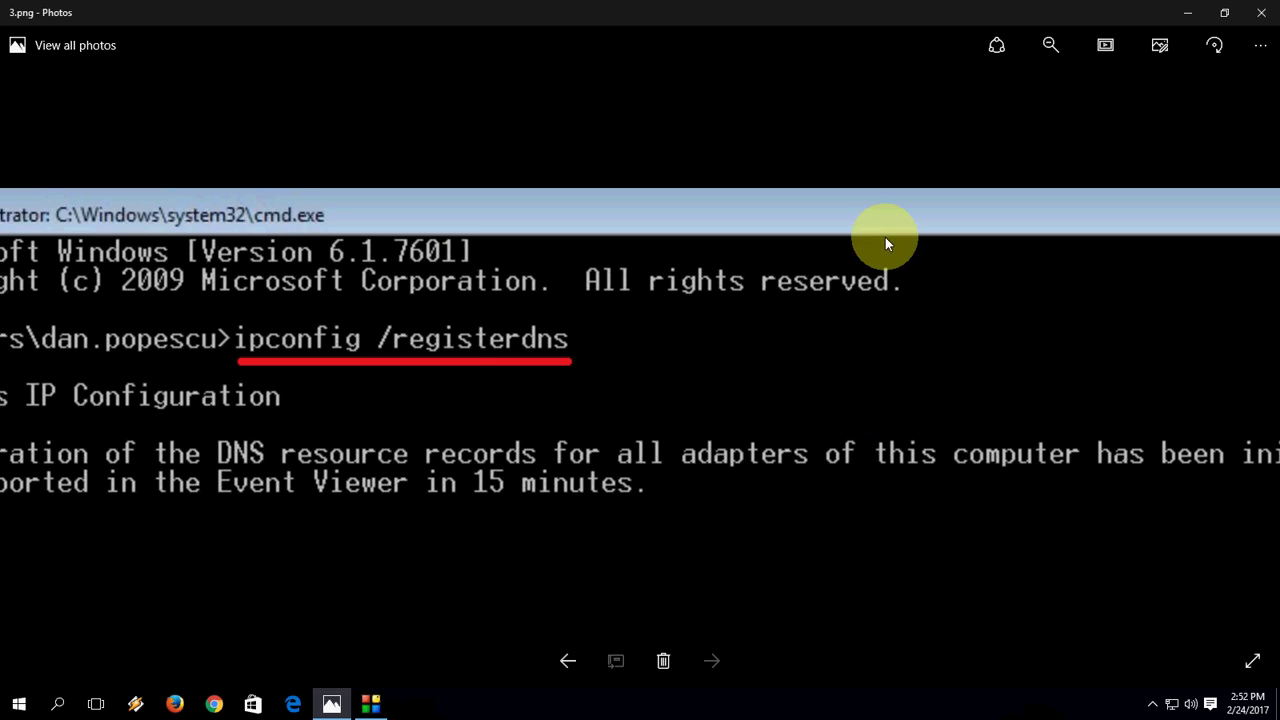
left_click(1258, 10)
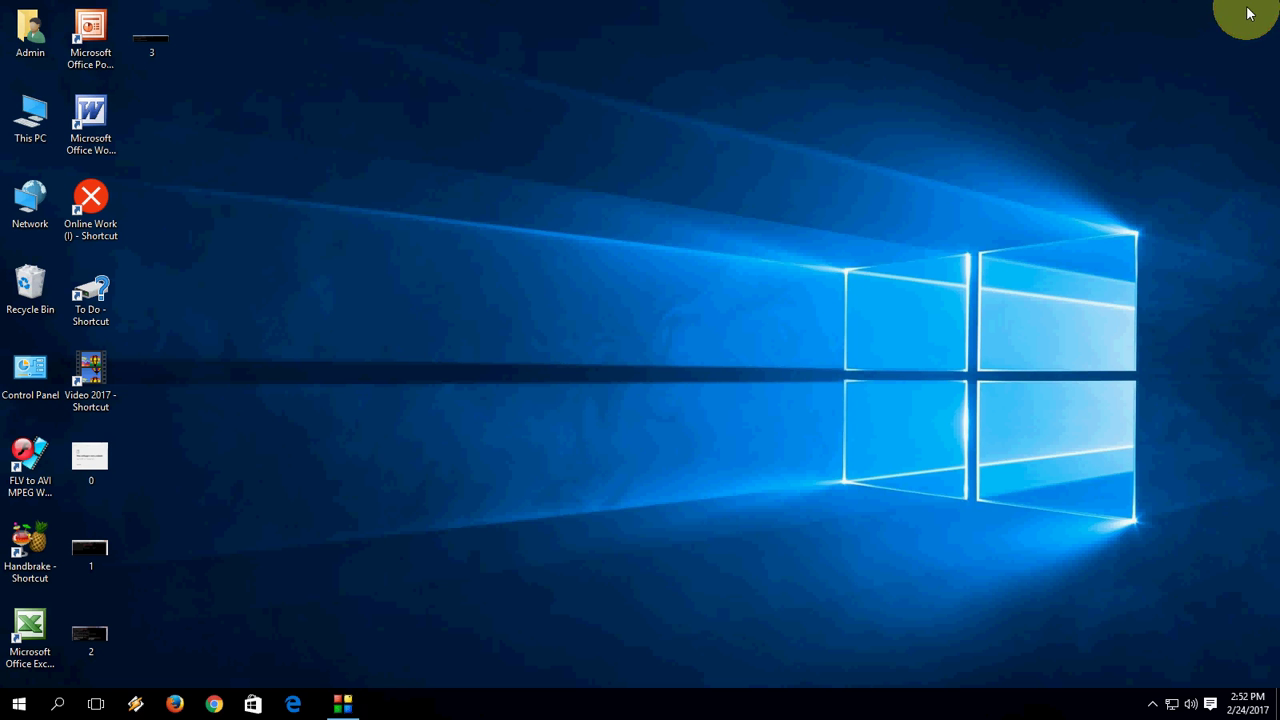
Refresh the desktop and launch Google Chrome from the taskbar
right_click(296, 136)
right_click(274, 172)
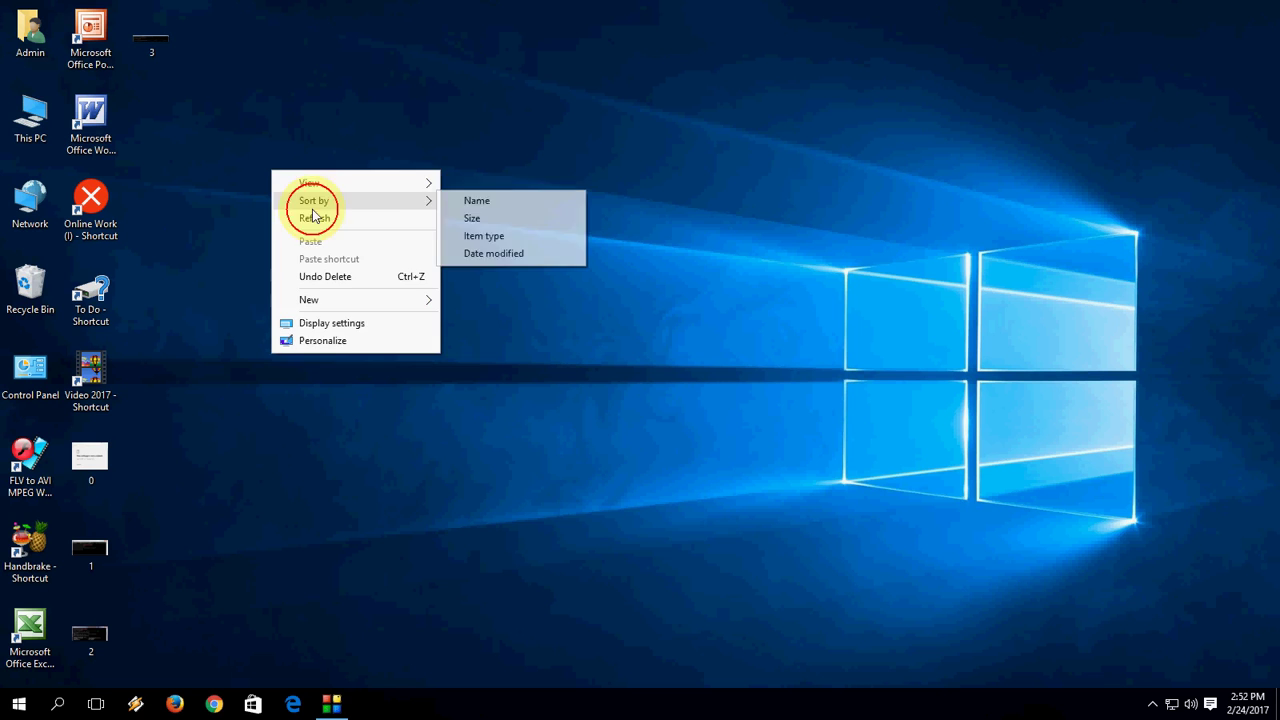
right_click(303, 211)
left_click(335, 250)
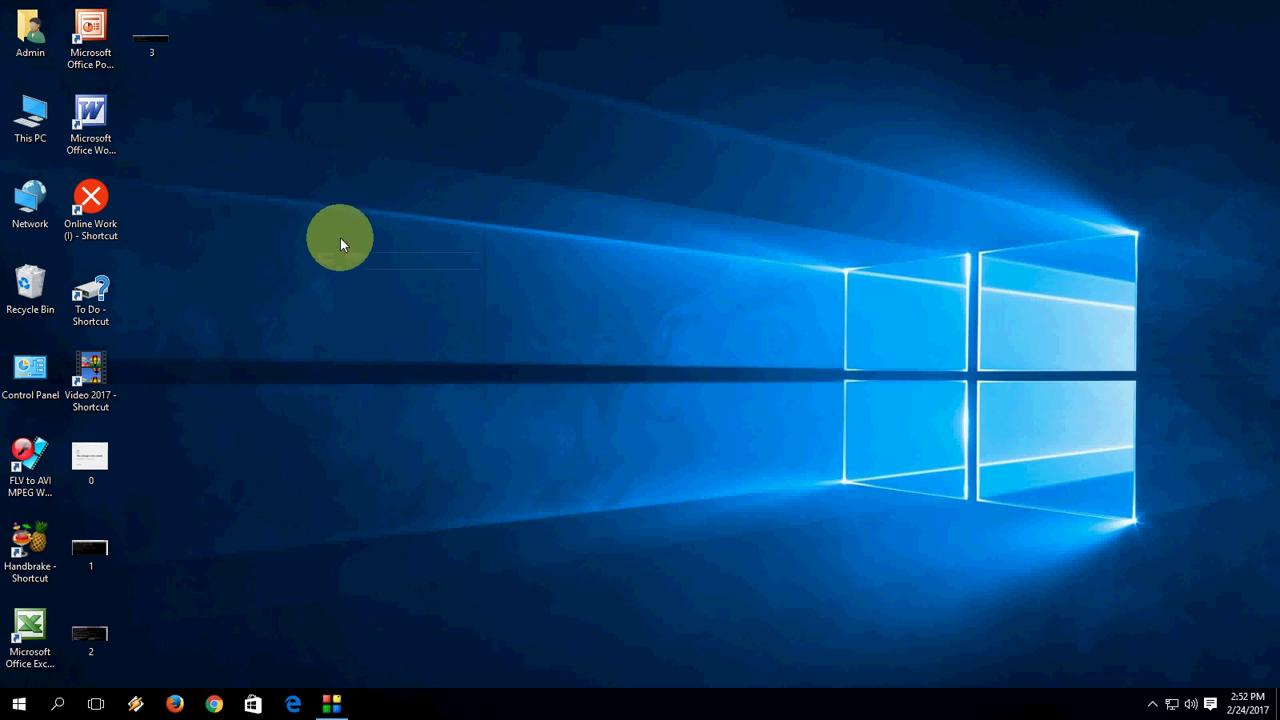
left_click(214, 702)
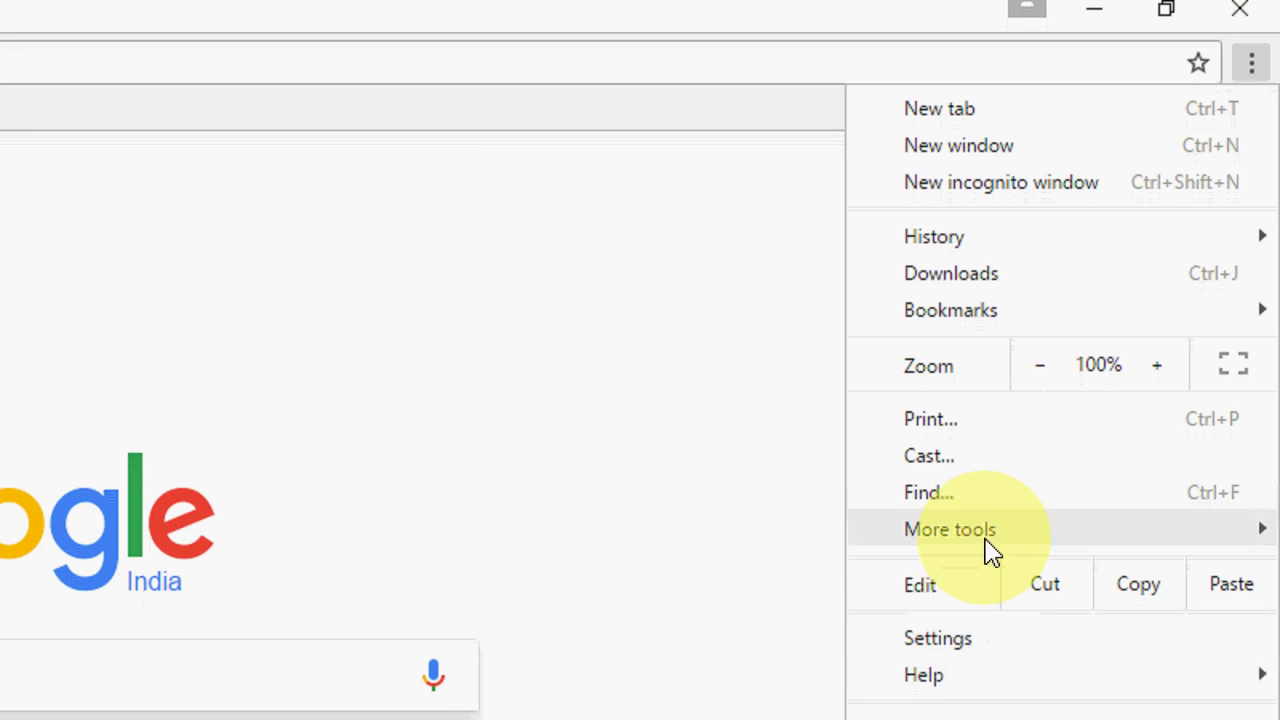
Open Chrome Settings and expand Show advanced settings down to the Privacy section
left_click(990, 638)
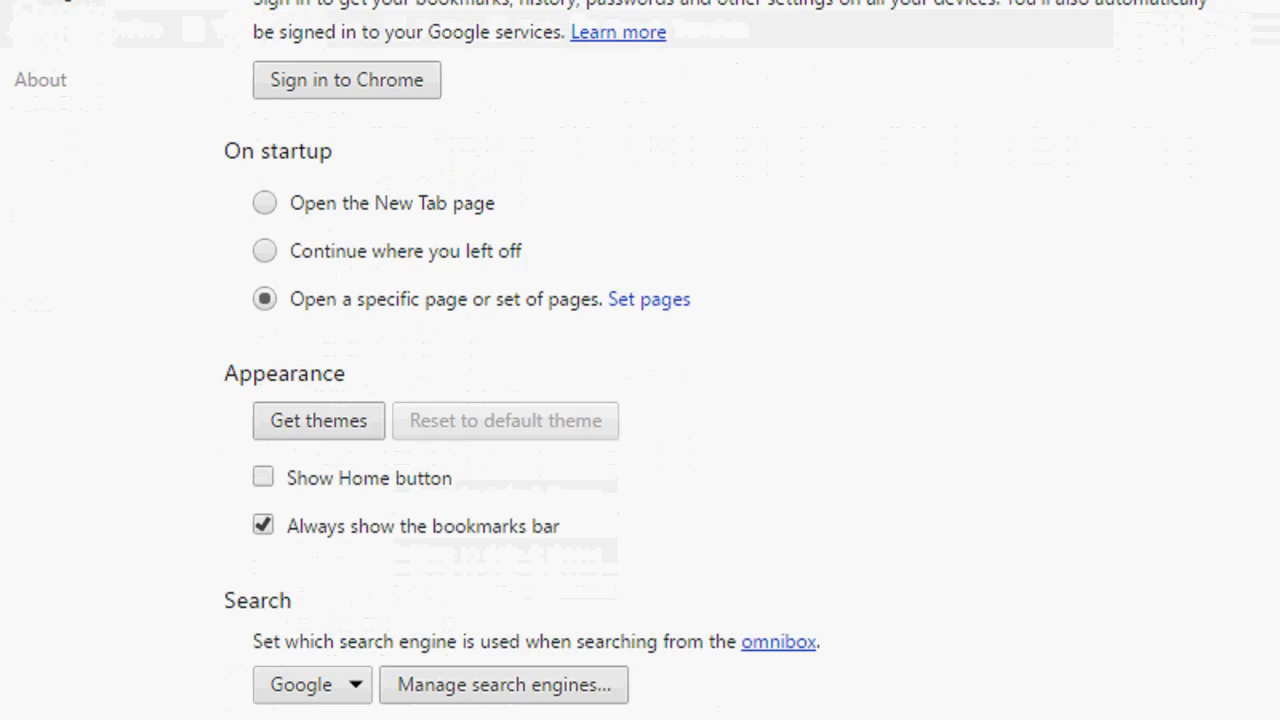
scroll(658, 405, "down", 2)
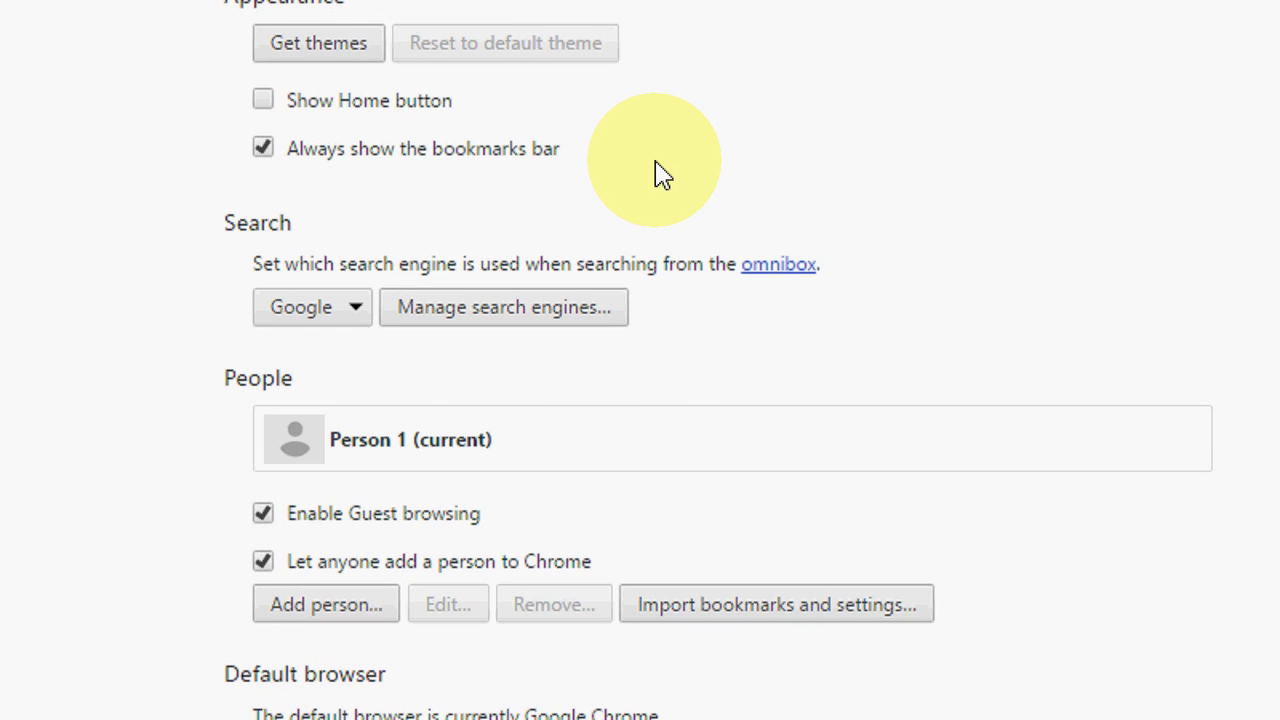
scroll(660, 173, "up", 1)
scroll(600, 577, "down", 2)
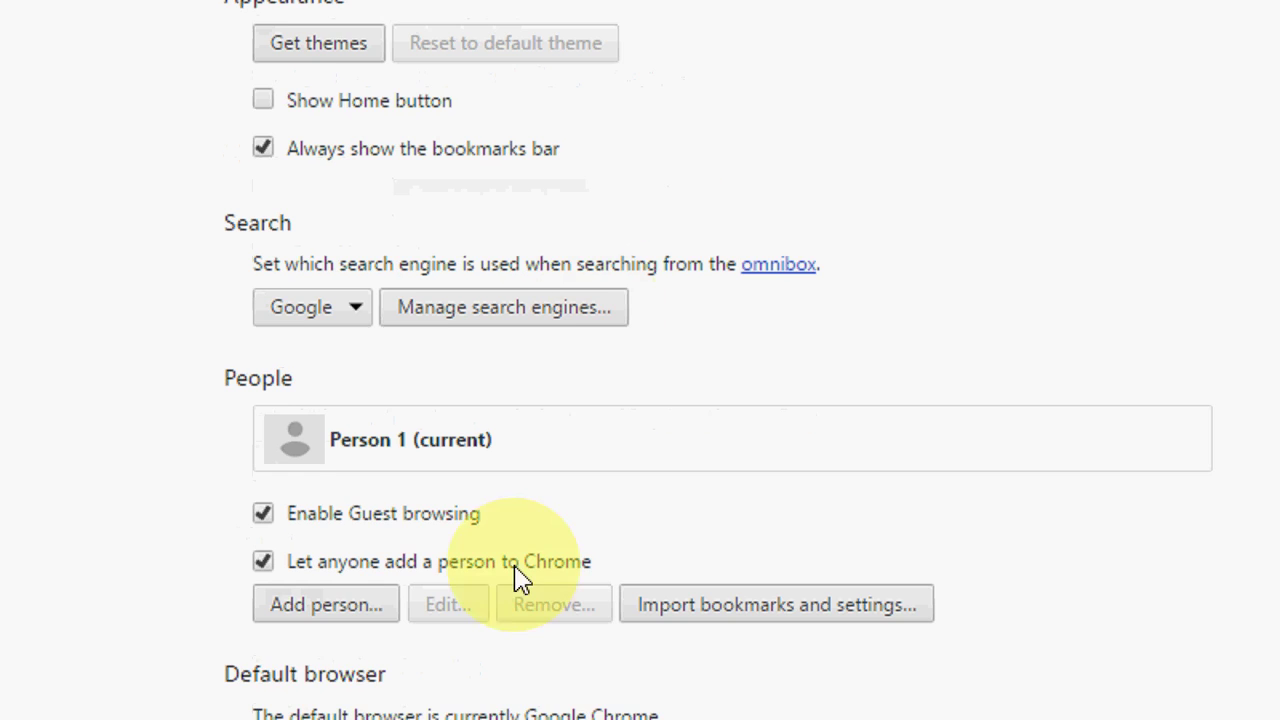
left_click(346, 708)
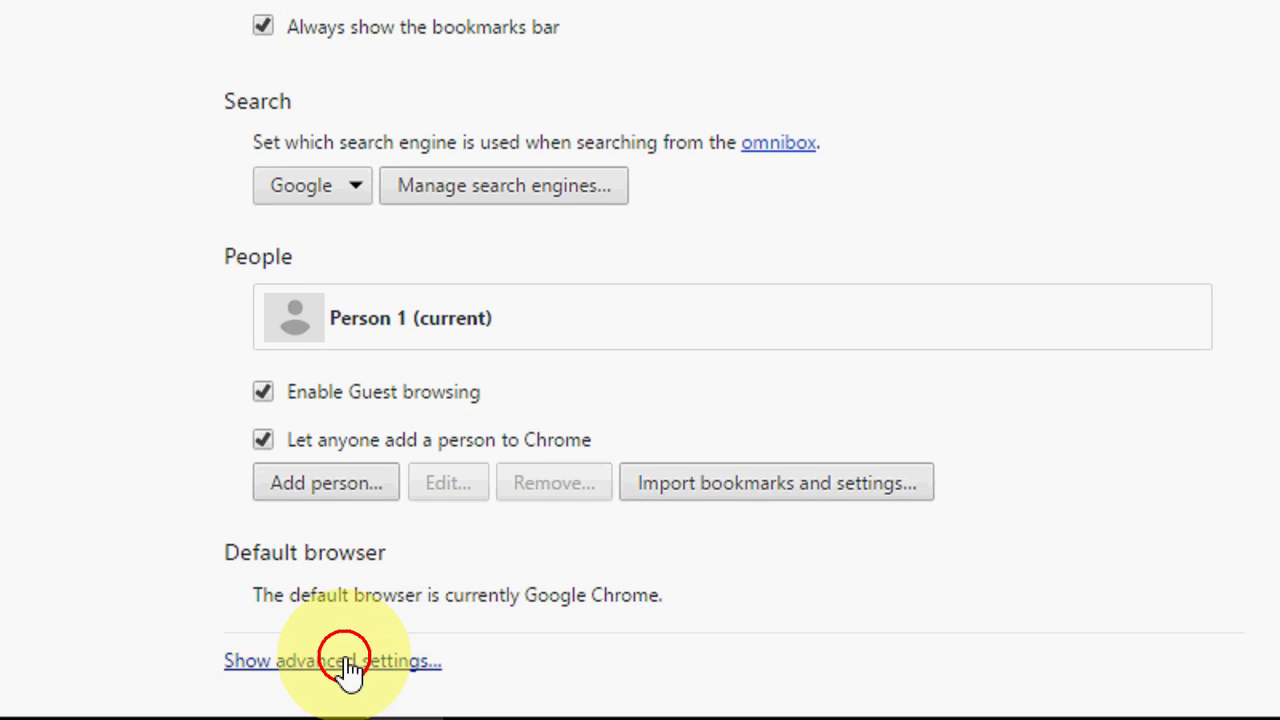
scroll(206, 537, "down", 1)
scroll(206, 537, "down", 1)
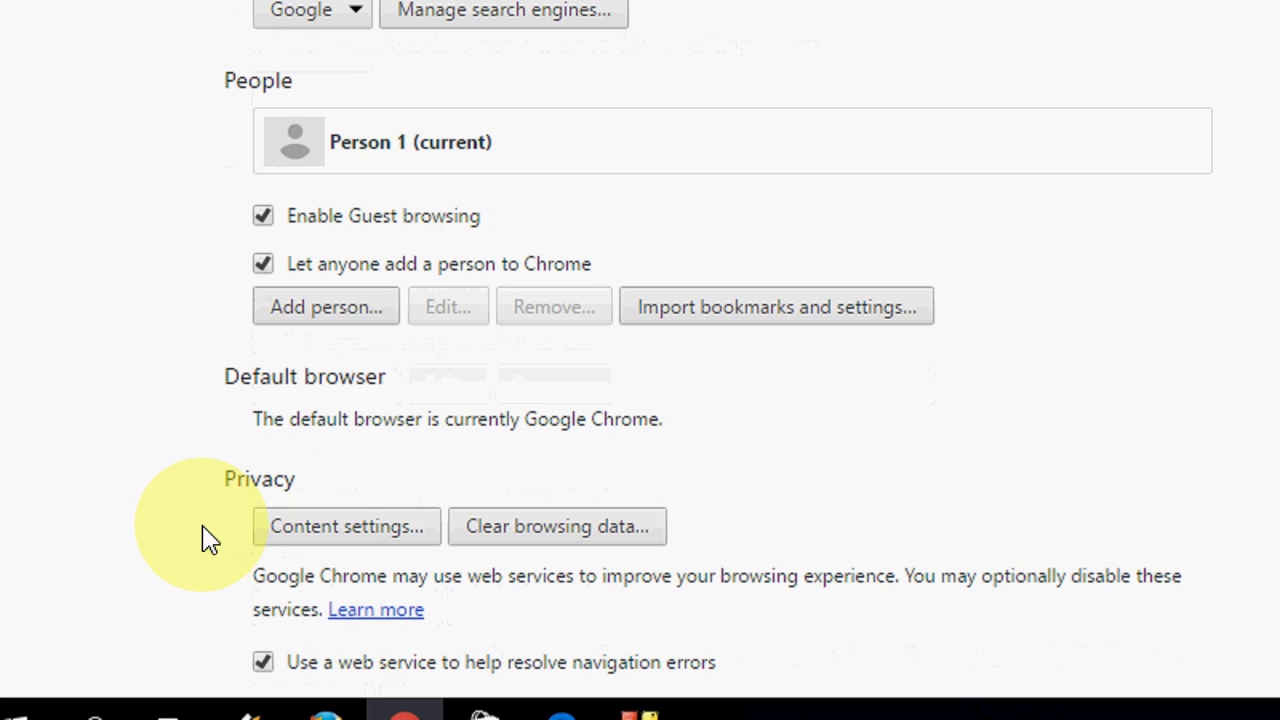
Clear only cookies and other site and plugin data, with the range set to the beginning of time
left_click(549, 545)
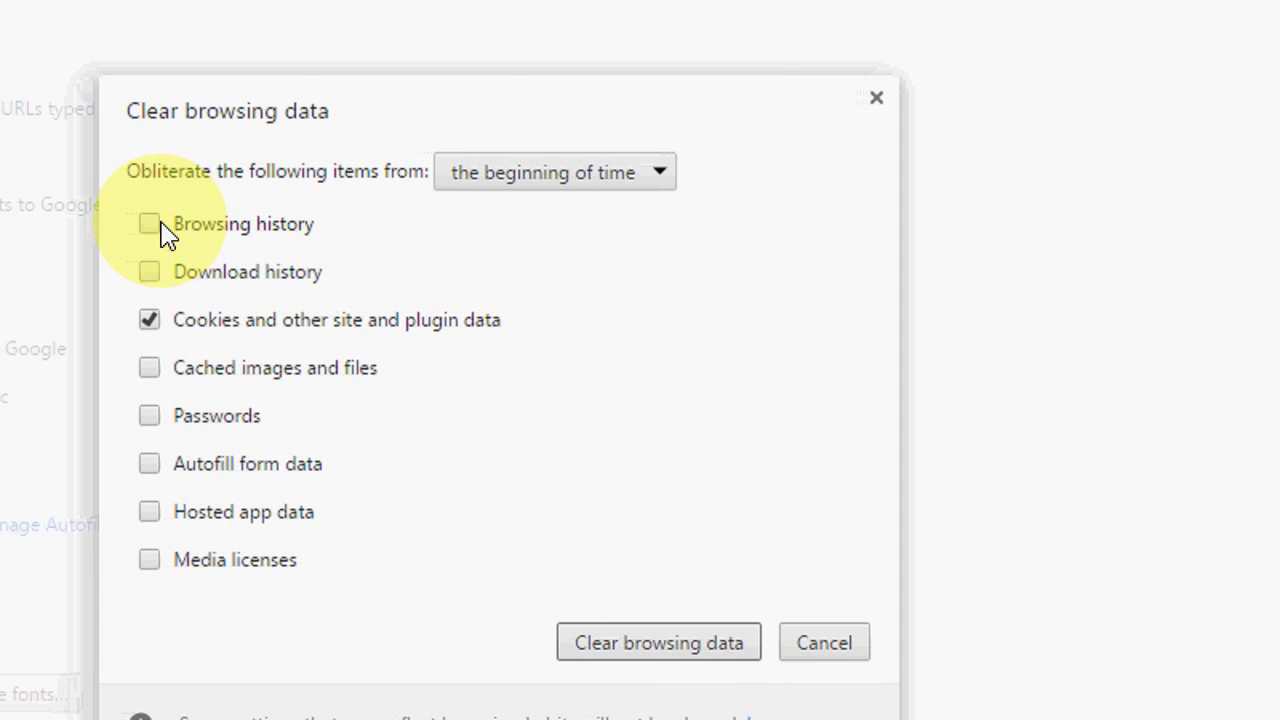
left_click(162, 226)
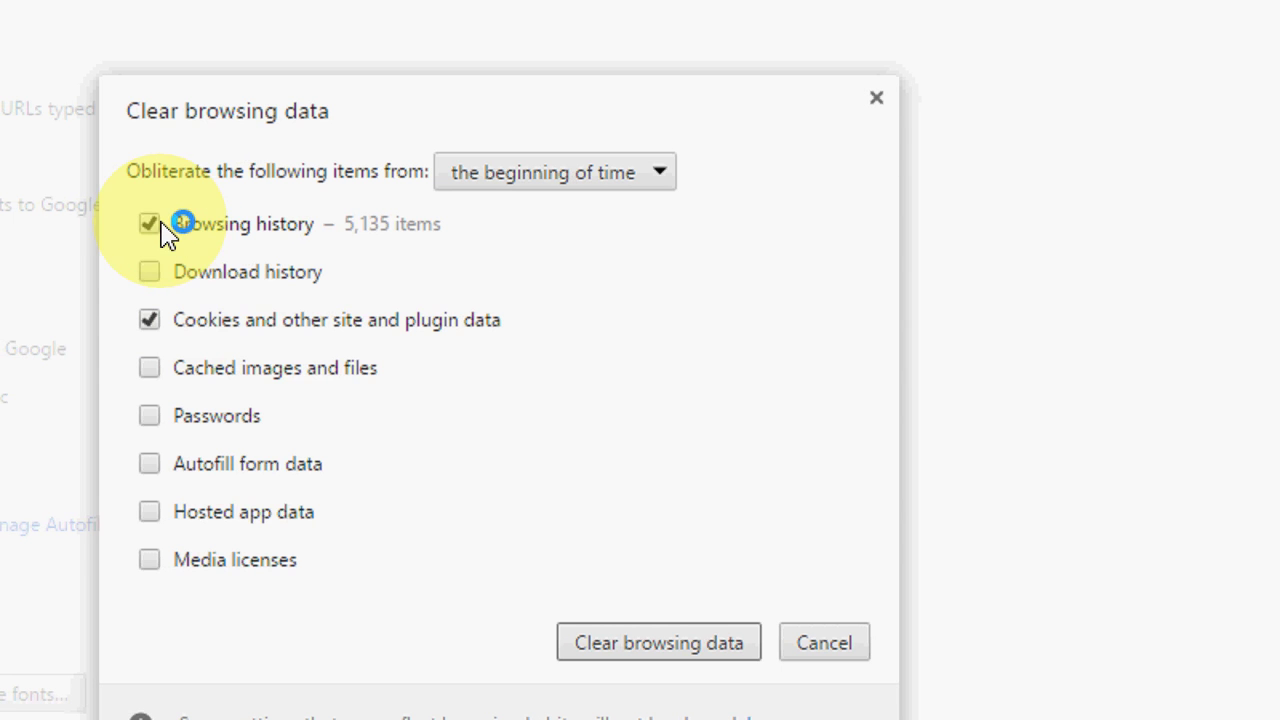
left_click(163, 279)
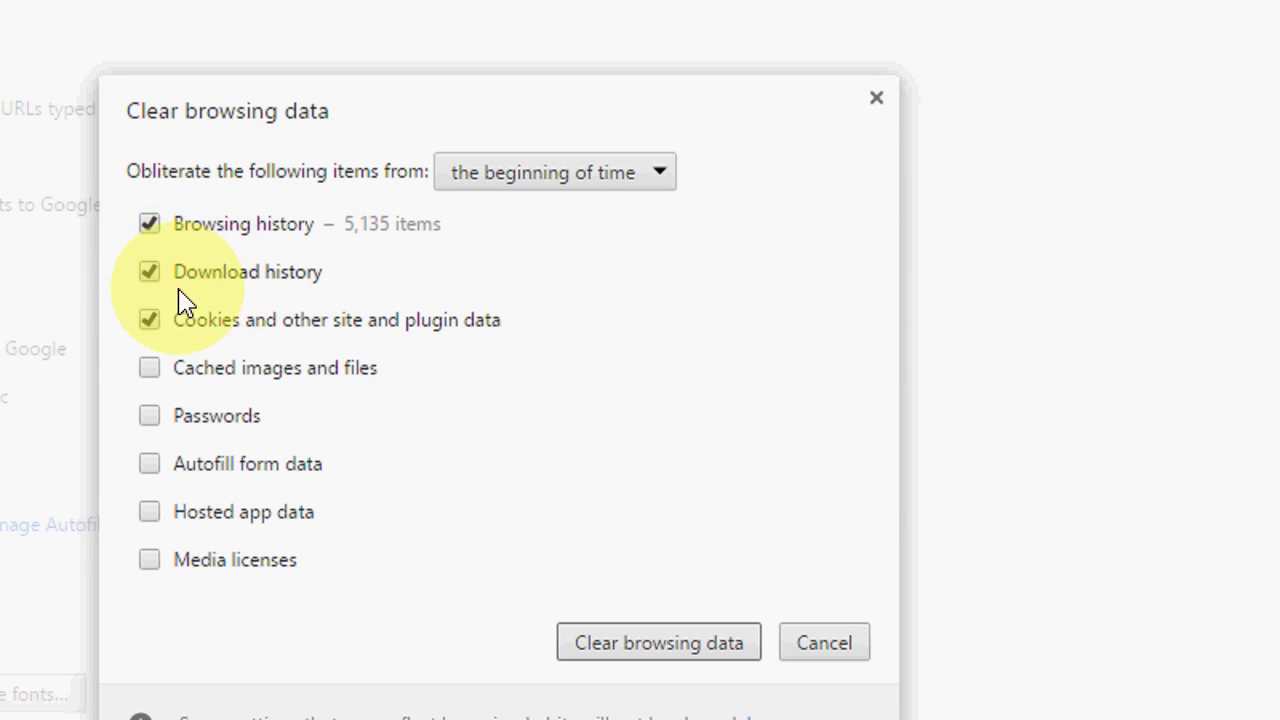
left_click(181, 272)
left_click(170, 230)
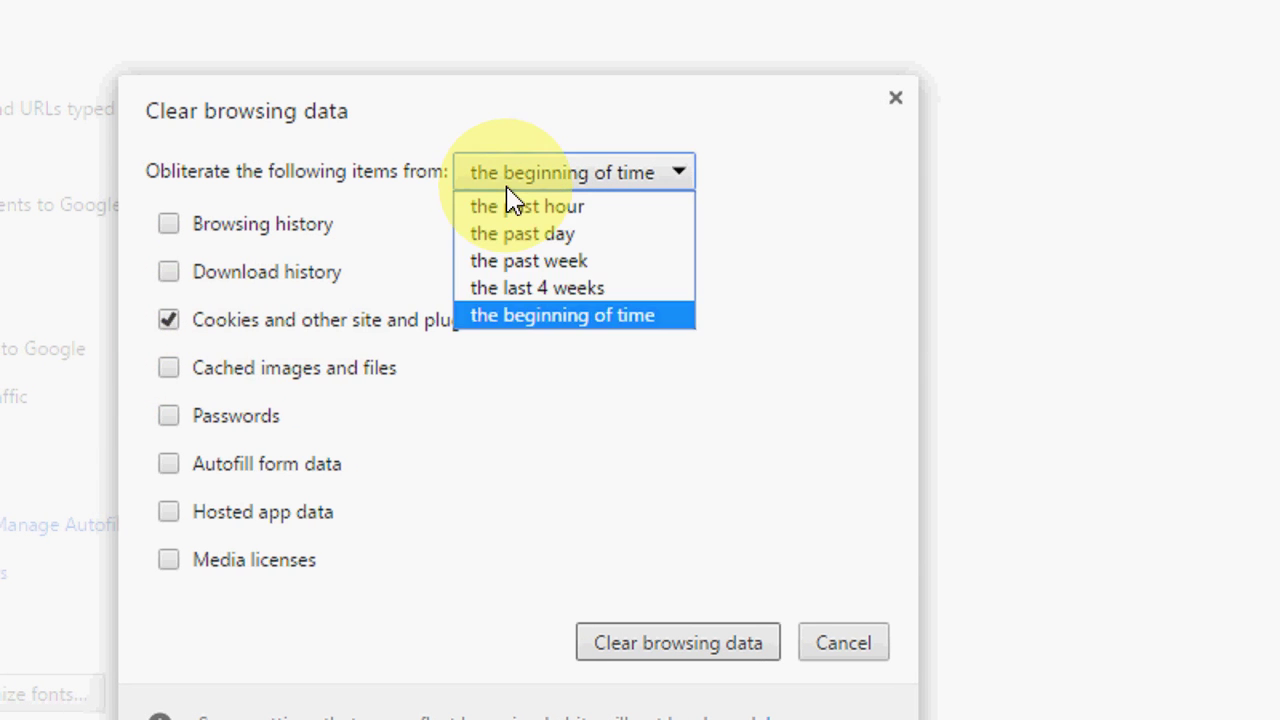
left_click(526, 317)
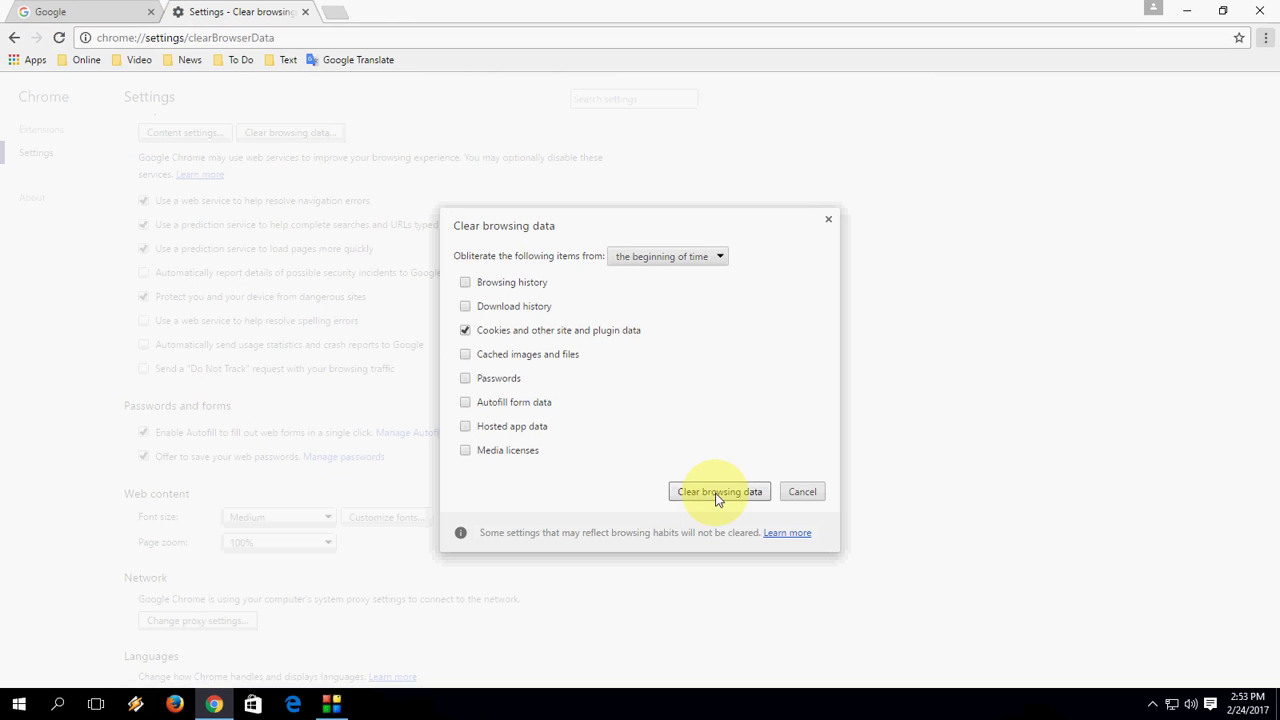
left_click(714, 491)
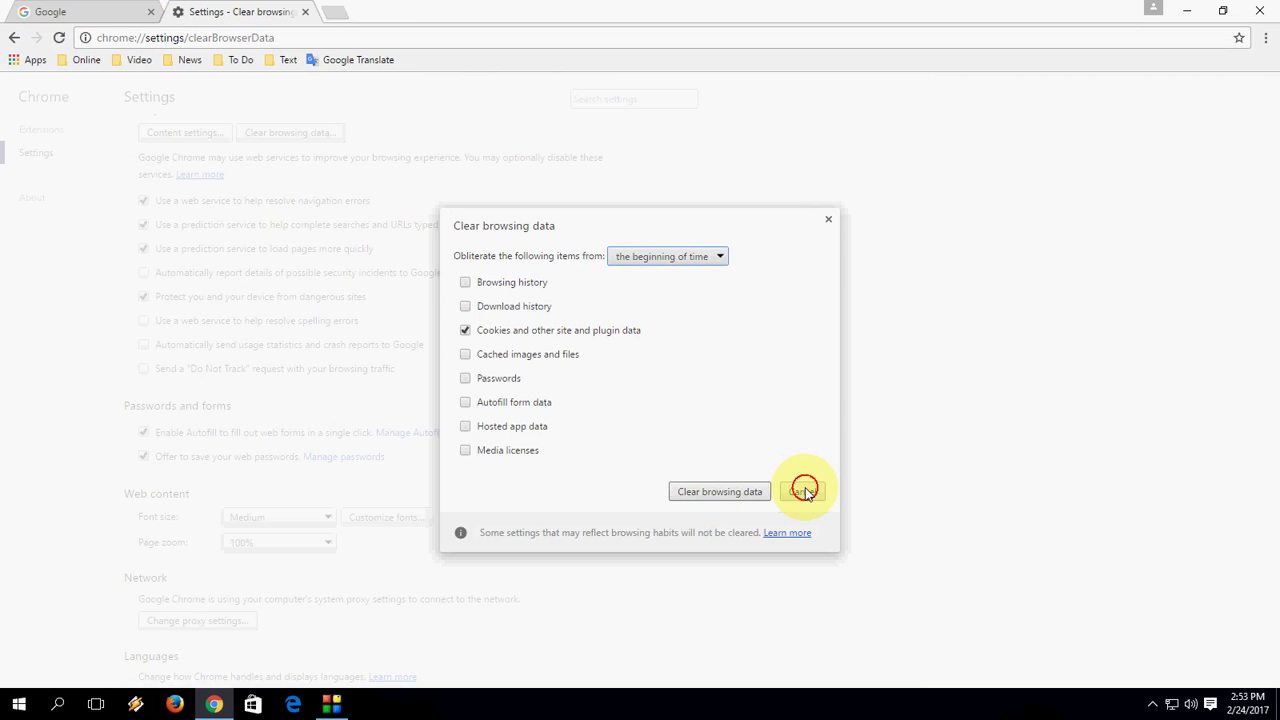